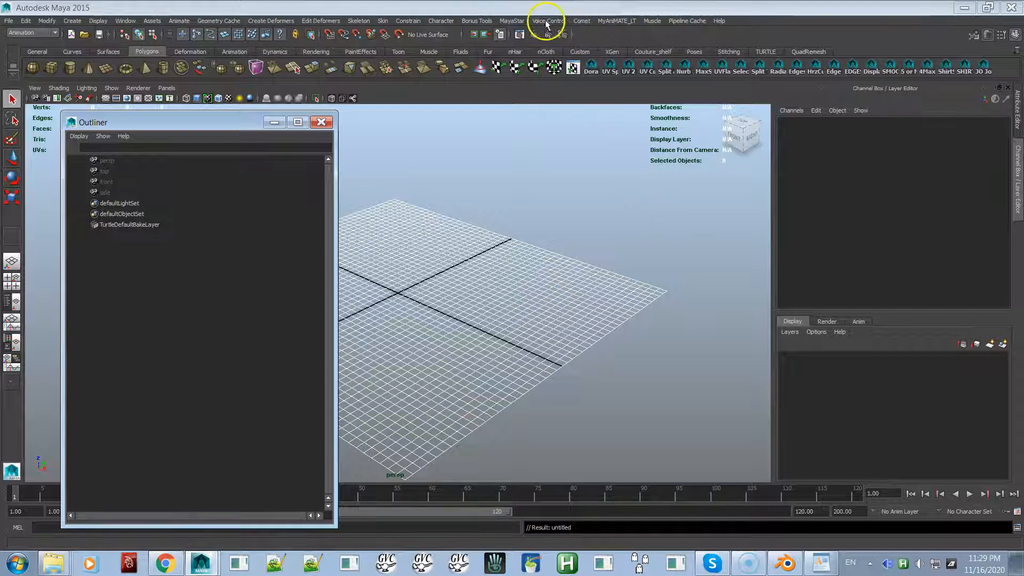
- Open the MayaStar Dev Kit Import commands as a floating window and move it over the viewport
{"action": "left_click", "coordinate": [506, 21]}
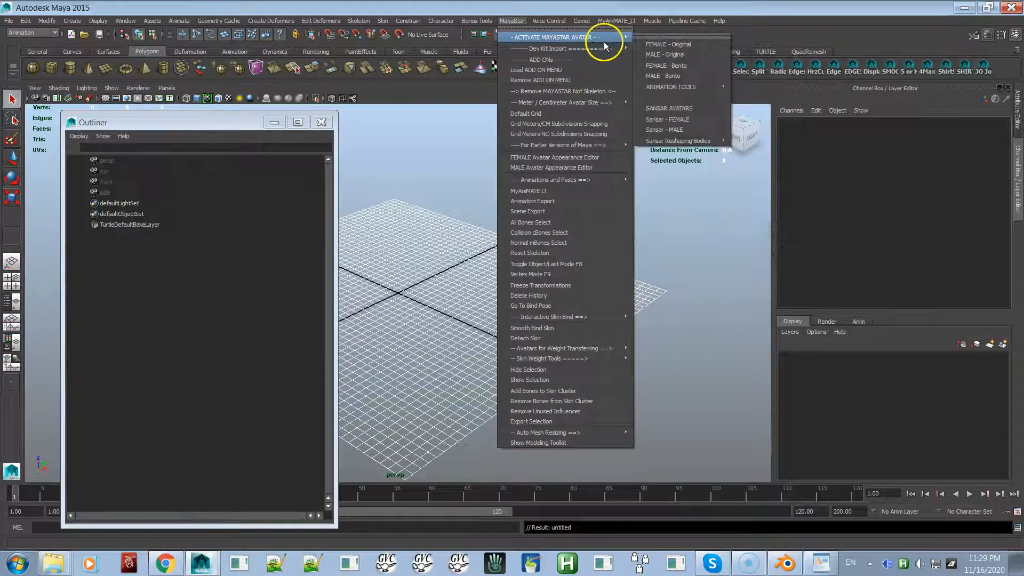
{"action": "mouse_move", "coordinate": [613, 49]}
{"action": "left_click", "coordinate": [657, 43]}
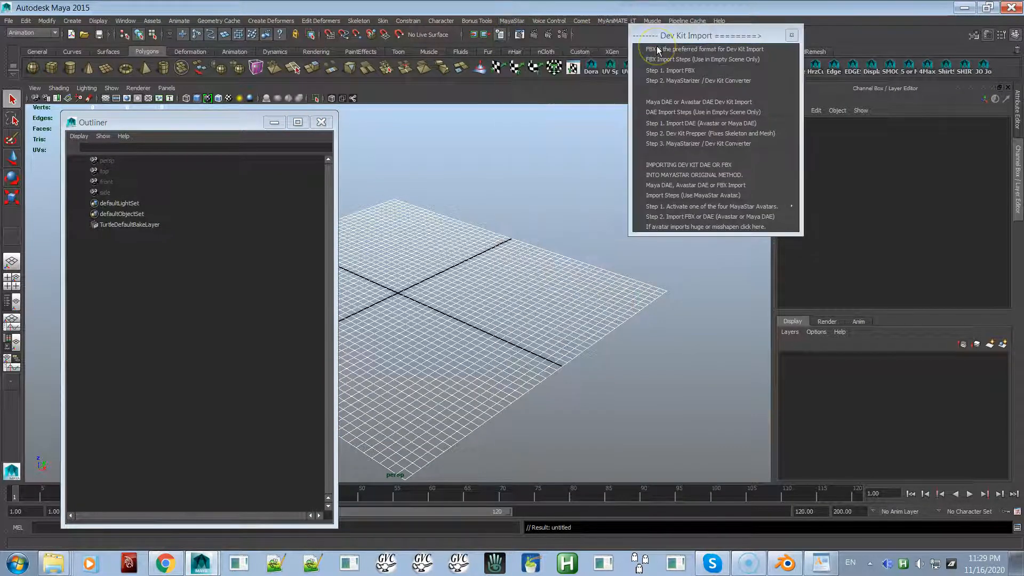
{"action": "left_click_drag", "start_coordinate": [670, 38], "coordinate": [696, 138]}
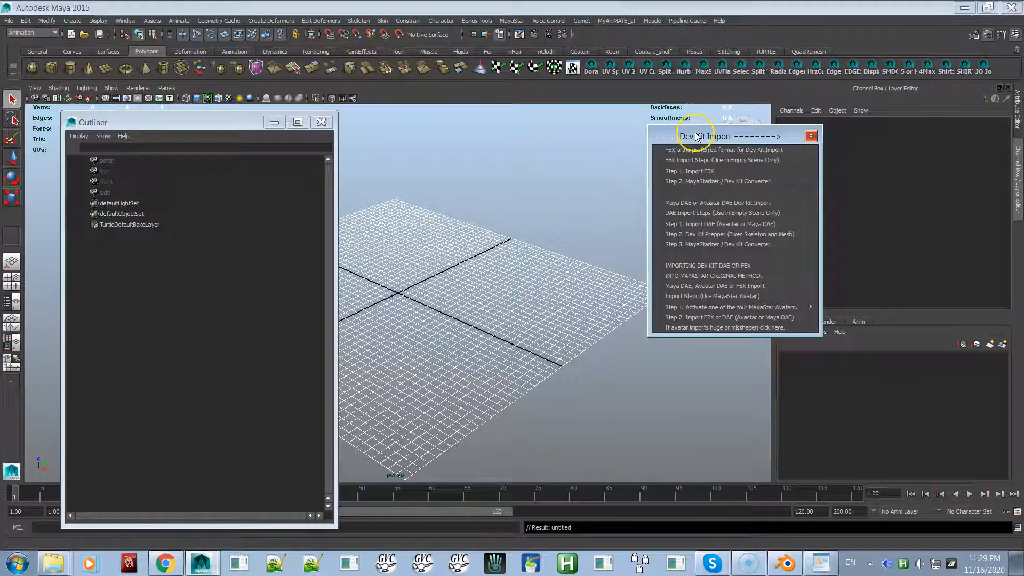
- Import Jake_2_0.dae from the Downloads folder using the Dev Kit DAE import
{"action": "left_click", "coordinate": [724, 224]}
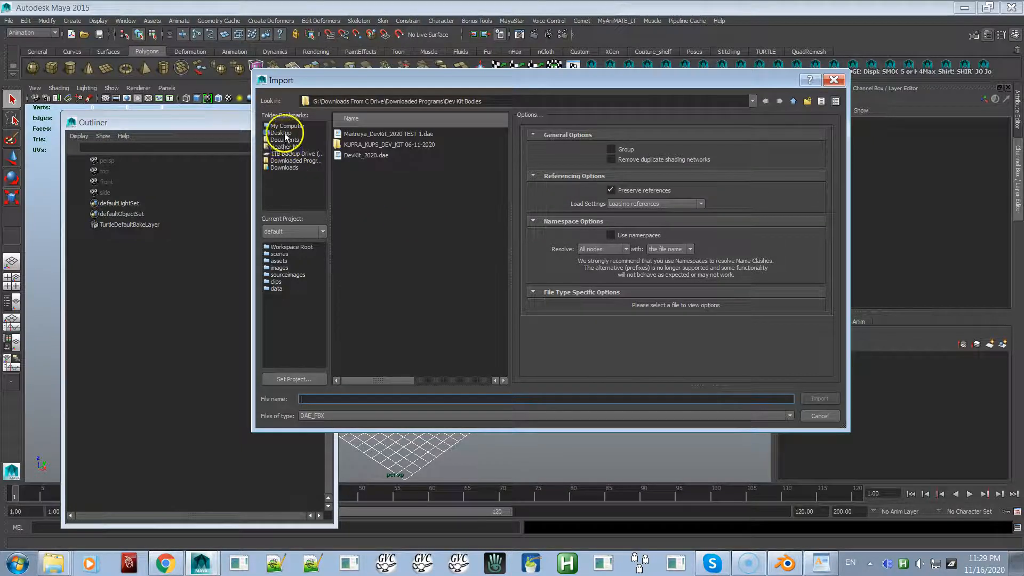
{"action": "left_click", "coordinate": [288, 167]}
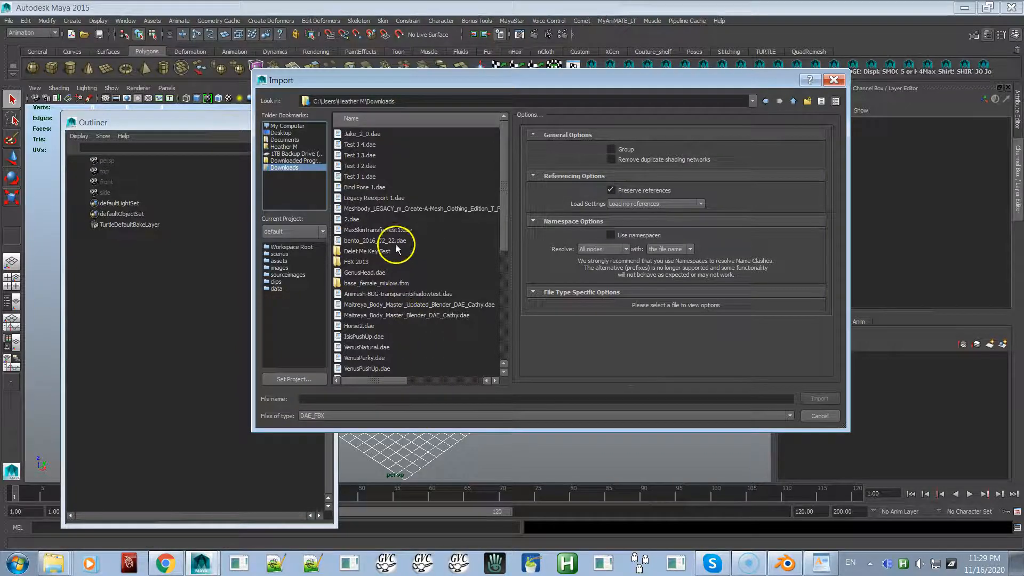
{"action": "double_click", "coordinate": [366, 135]}
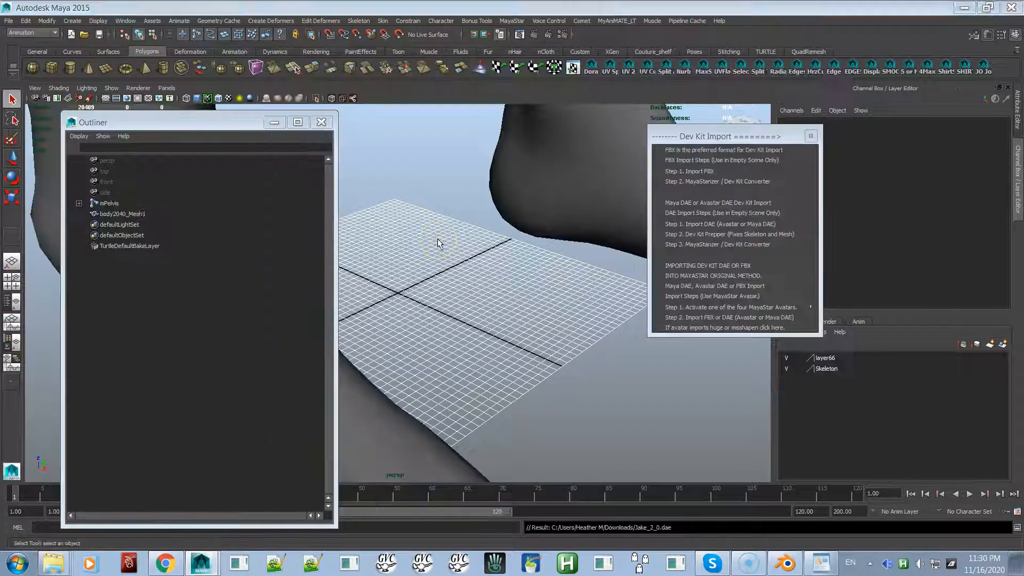
- Select the imported body mesh and view the whole figure to check its size against the grid
{"action": "left_click", "coordinate": [504, 193]}
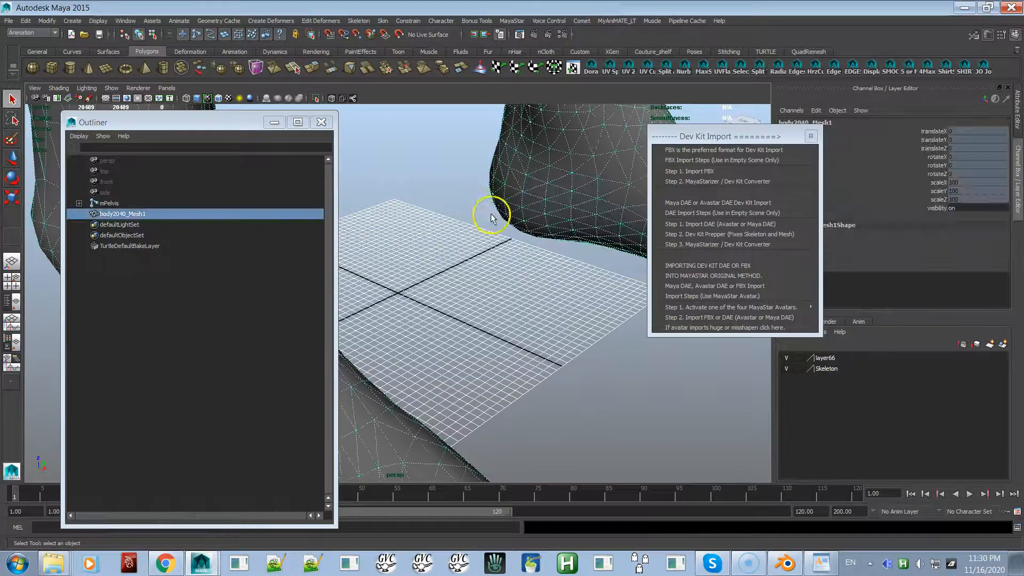
{"action": "right_click_drag", "start_coordinate": [489, 288], "coordinate": [327, 114], "text": "alt"}
{"action": "right_click_drag", "start_coordinate": [599, 356], "coordinate": [464, 231], "text": "alt"}
{"action": "left_click_drag", "start_coordinate": [464, 231], "coordinate": [533, 258], "text": "alt"}
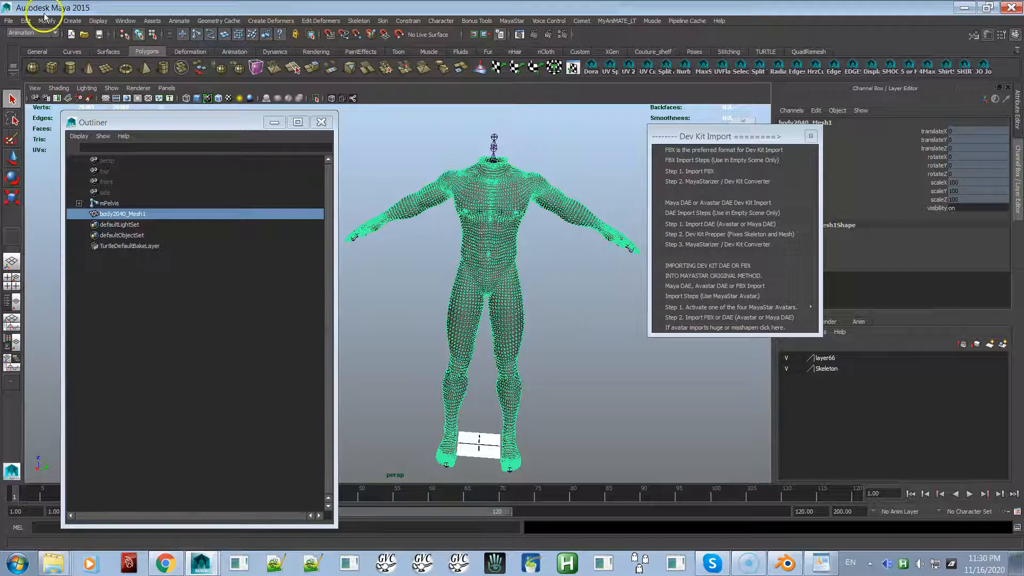
- Start a new empty scene without saving the imported body
{"action": "left_click", "coordinate": [9, 21]}
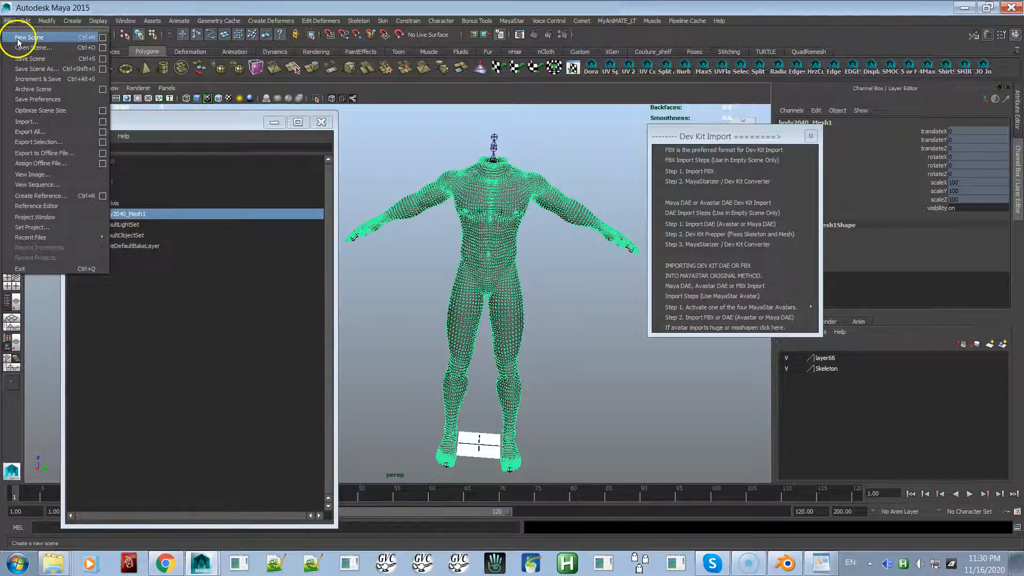
{"action": "left_click", "coordinate": [18, 38]}
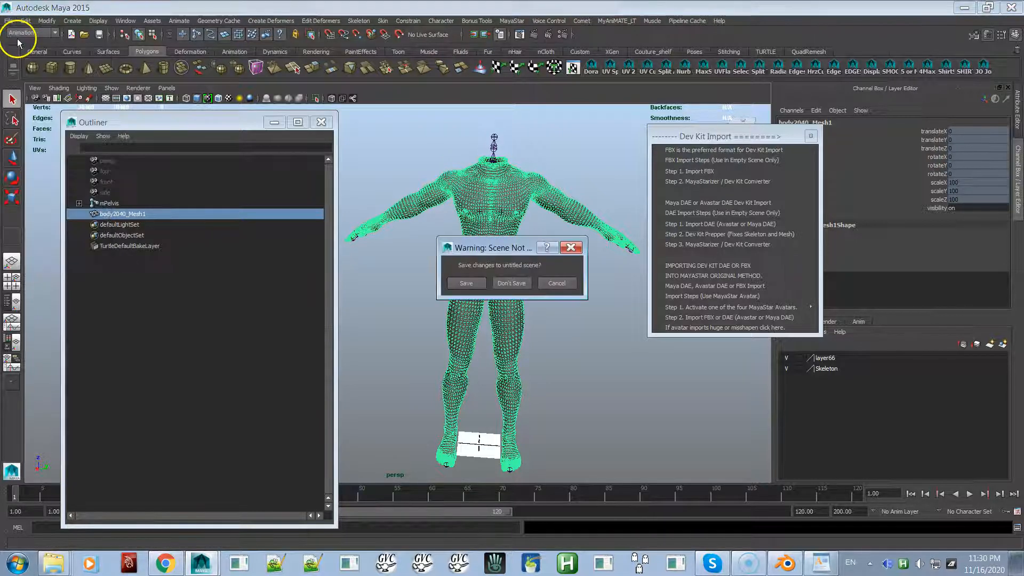
{"action": "left_click", "coordinate": [503, 283]}
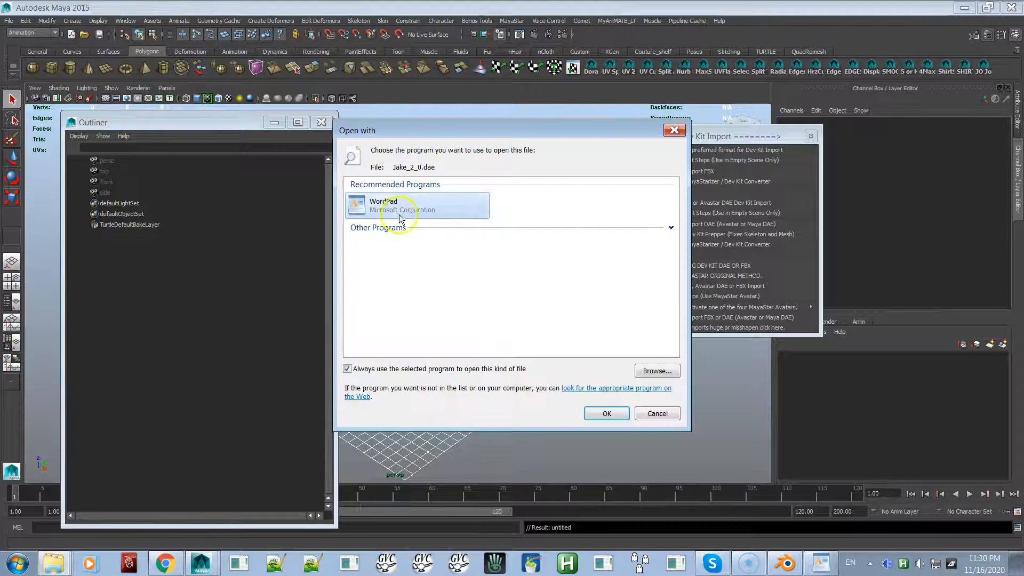
- Open Jake_2_0.dae in WordPad and set the unit meter value in its asset header to 0.01
{"action": "left_click", "coordinate": [591, 416]}
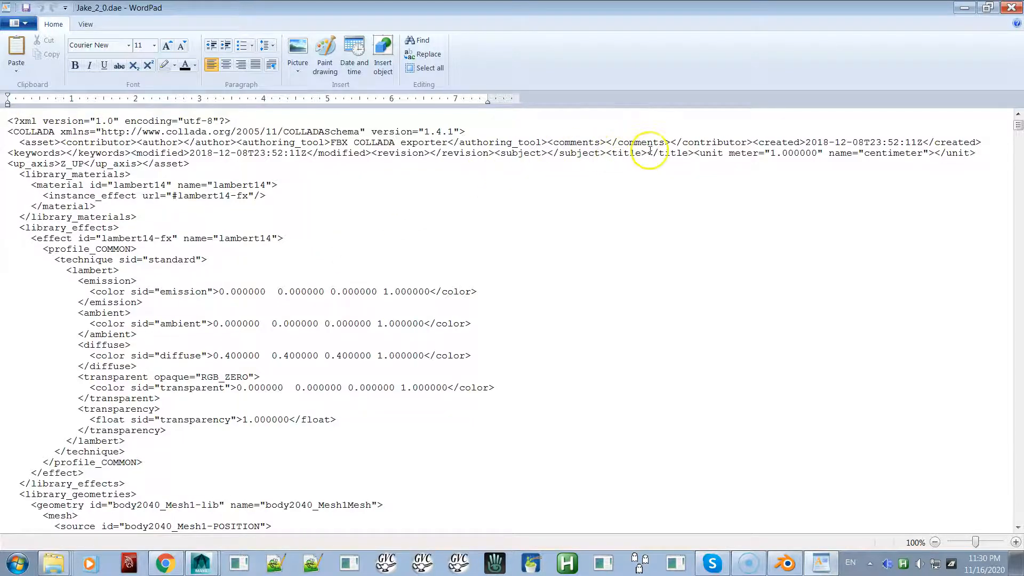
{"action": "double_click", "coordinate": [708, 153]}
{"action": "left_click_drag", "start_coordinate": [732, 154], "coordinate": [771, 154]}
{"action": "left_click", "coordinate": [772, 154]}
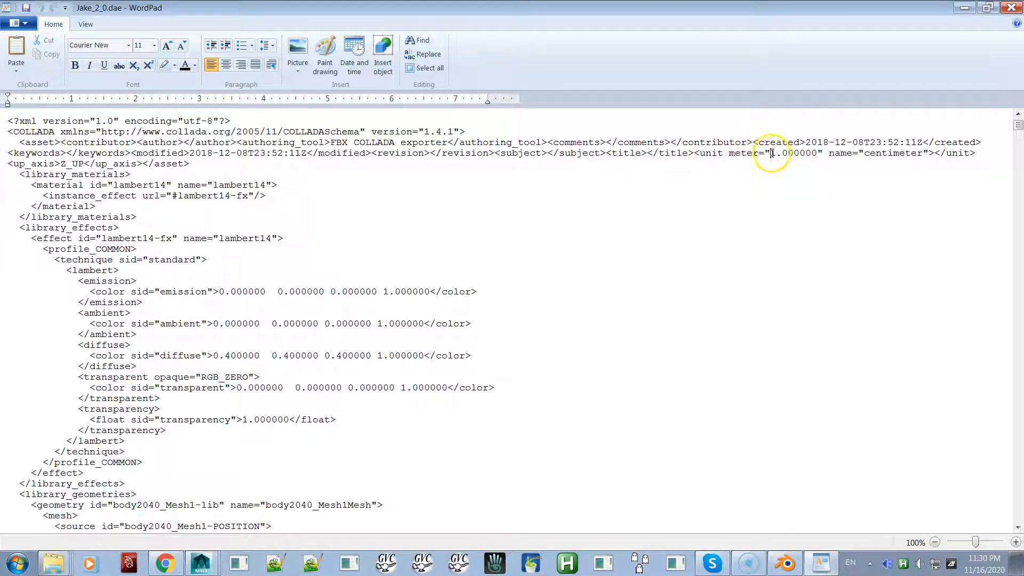
{"action": "double_click", "coordinate": [819, 155]}
{"action": "left_click", "coordinate": [817, 154]}
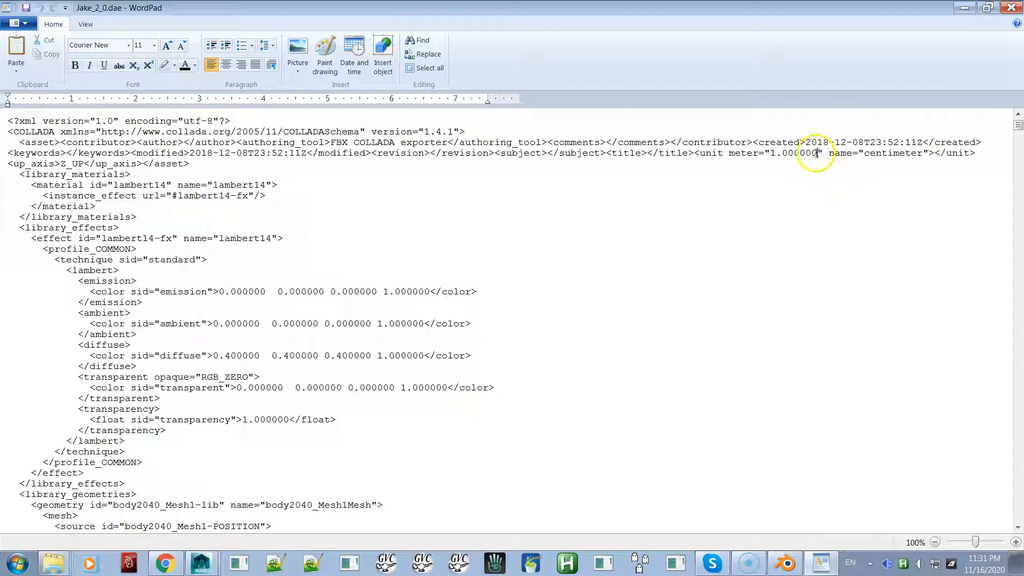
{"action": "left_click_drag", "start_coordinate": [817, 153], "coordinate": [774, 158]}
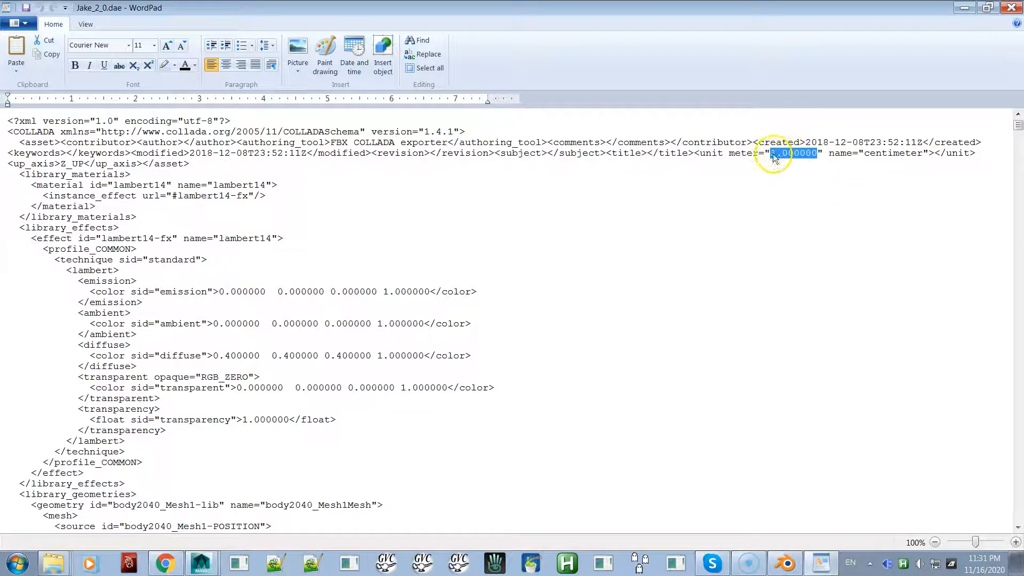
{"action": "type", "text": "0"}
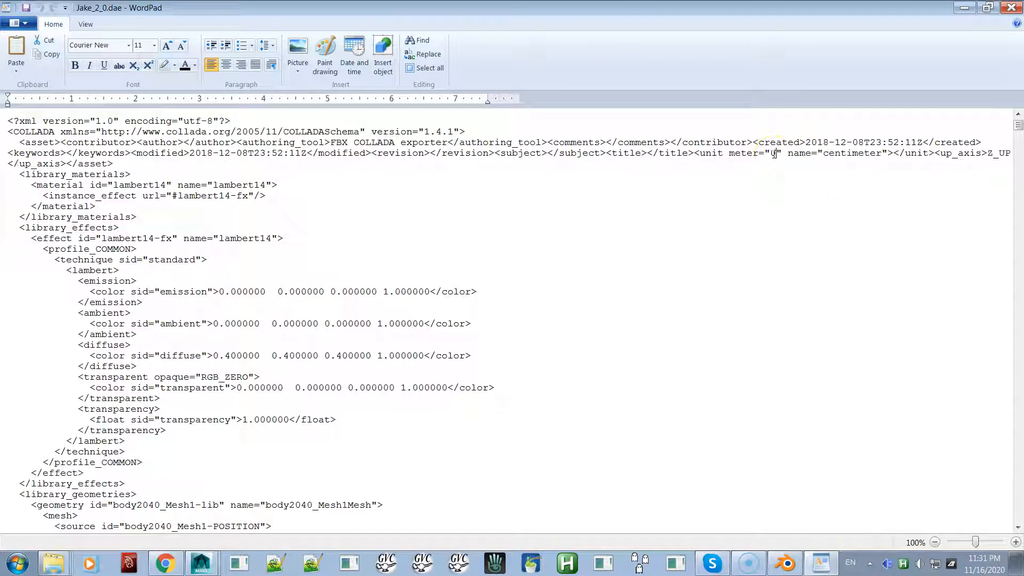
{"action": "type", "text": ".01"}
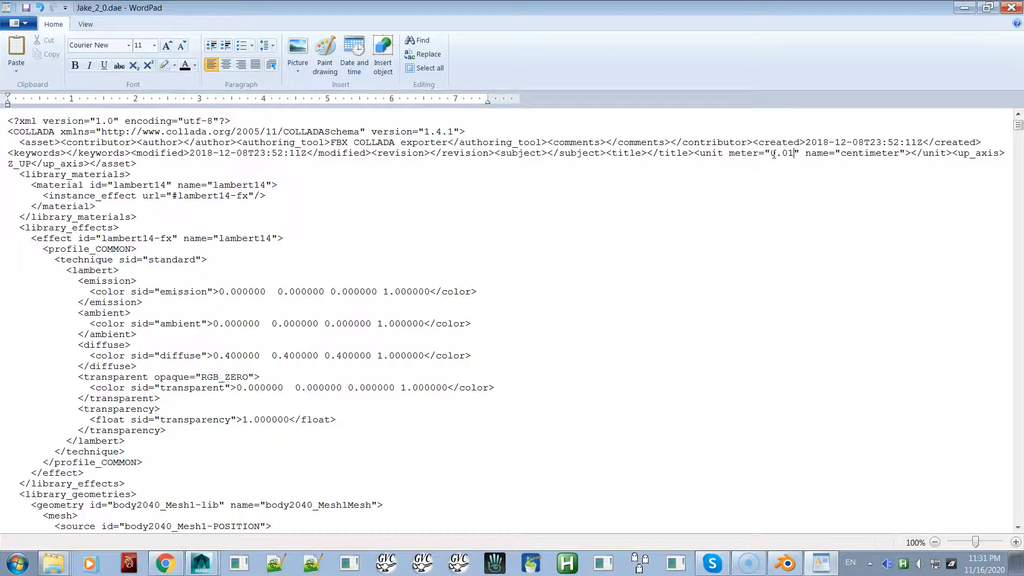
- Save the edited Jake_2_0.dae file in WordPad
{"action": "left_click", "coordinate": [27, 8]}
{"action": "scroll", "coordinate": [41, 50], "scroll_direction": "down", "scroll_amount": 1}
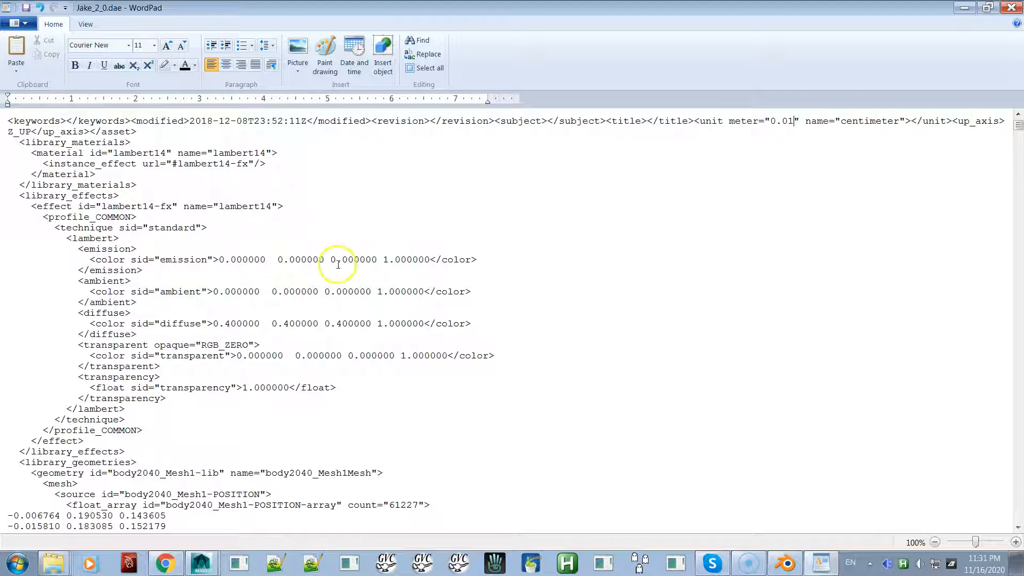
{"action": "scroll", "coordinate": [427, 270], "scroll_direction": "up", "scroll_amount": 1}
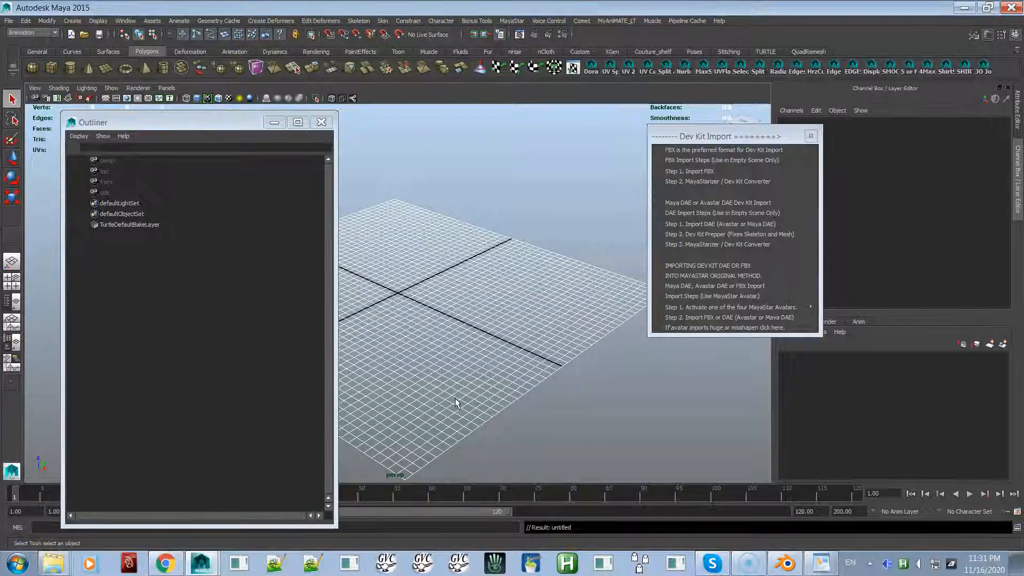
- In Maya, import the edited Jake_2_0.dae with the Dev Kit DAE import and frame the whole body from the front
{"action": "left_click", "coordinate": [773, 226]}
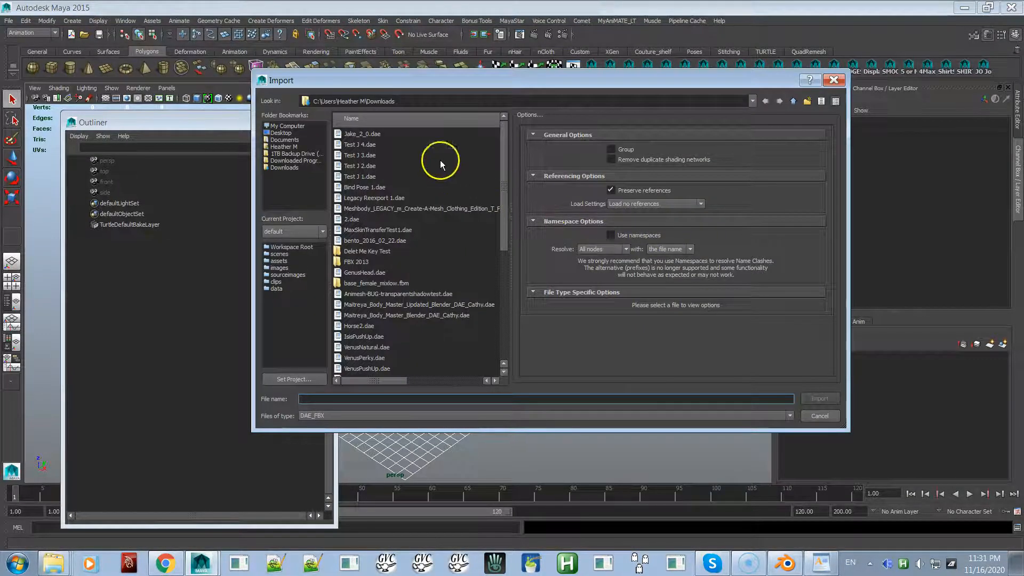
{"action": "double_click", "coordinate": [362, 135]}
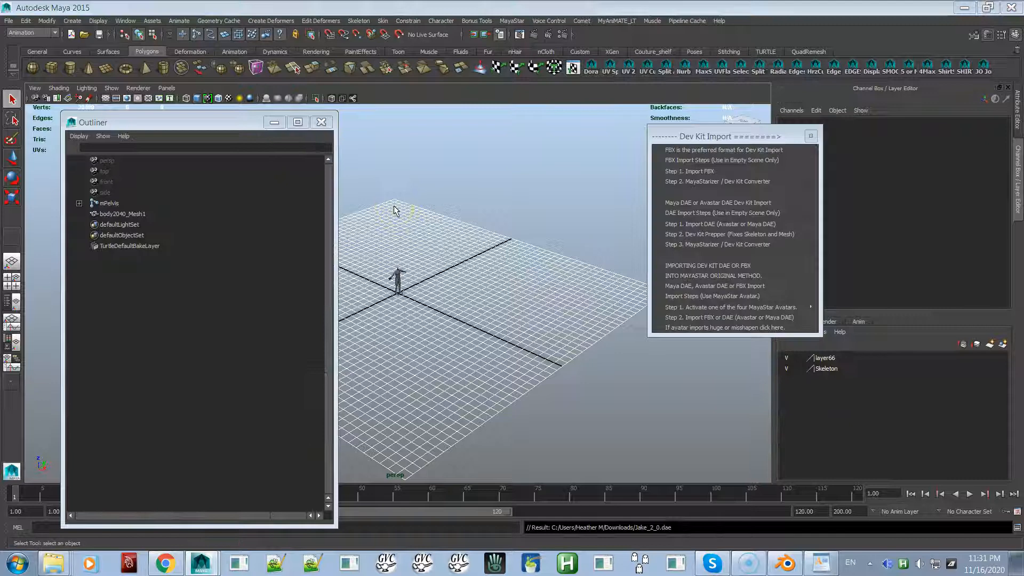
{"action": "left_click_drag", "start_coordinate": [408, 249], "coordinate": [591, 362], "text": "alt"}
{"action": "right_click_drag", "start_coordinate": [487, 275], "coordinate": [661, 409], "text": "alt"}
{"action": "left_click_drag", "start_coordinate": [615, 387], "coordinate": [591, 384], "text": "alt"}
{"action": "middle_click_drag", "start_coordinate": [557, 344], "coordinate": [580, 460], "text": "alt"}
{"action": "right_click_drag", "start_coordinate": [530, 348], "coordinate": [619, 435], "text": "alt"}
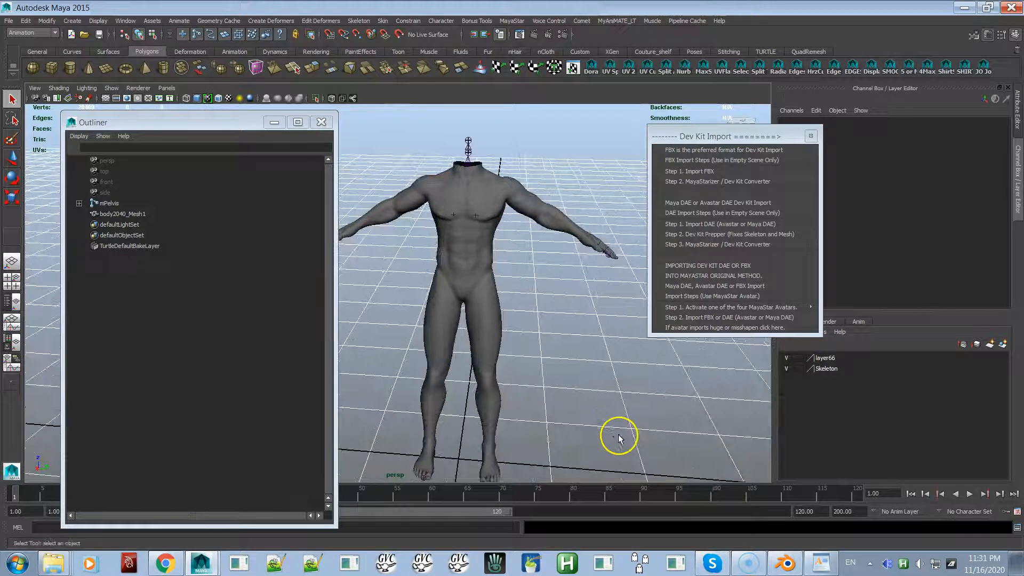
- Select the body mesh, float the MayaStar commands as a separate window, and arrange both floating command windows beside the body
{"action": "left_click", "coordinate": [500, 215]}
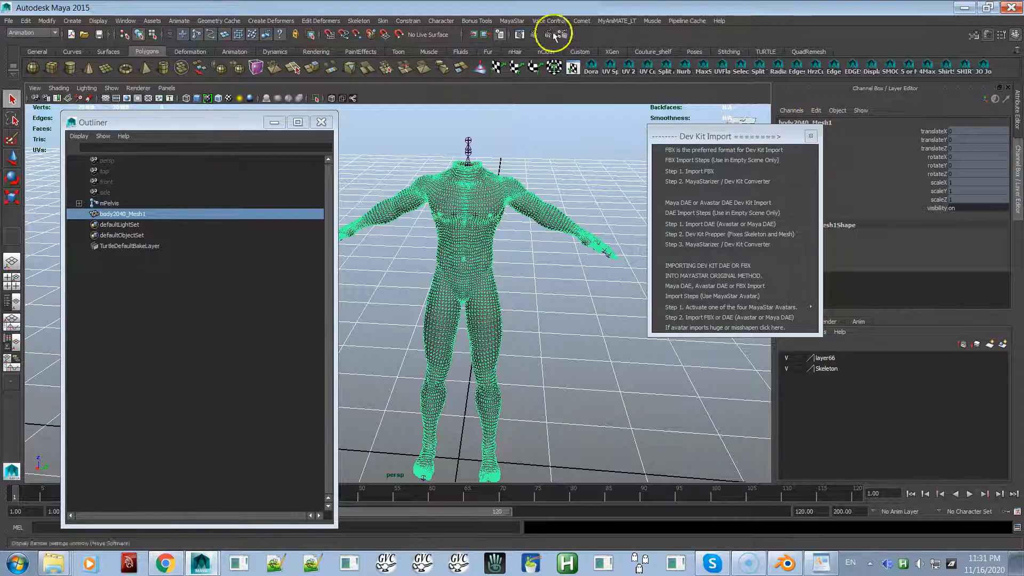
{"action": "left_click", "coordinate": [511, 20]}
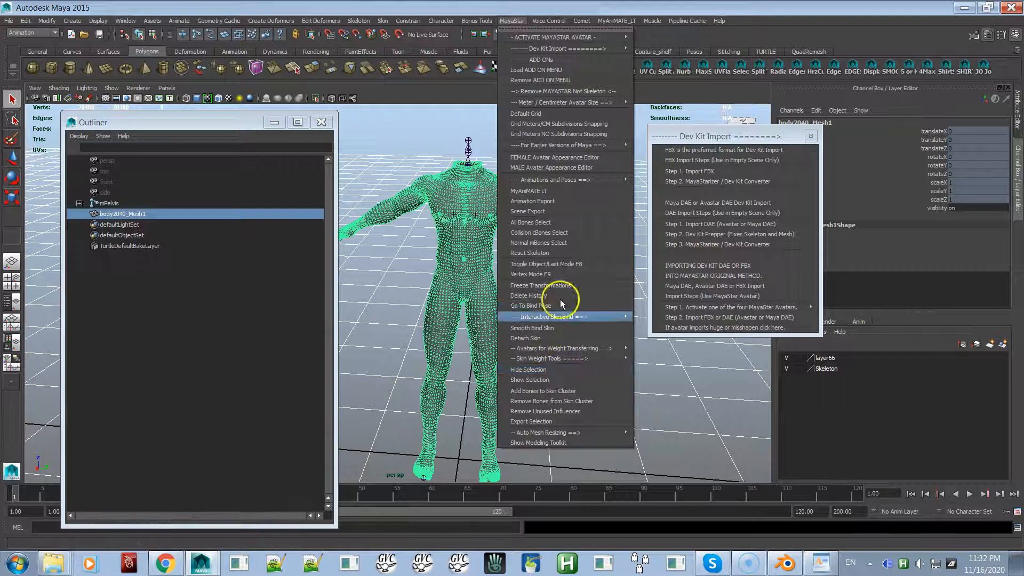
{"action": "left_click", "coordinate": [517, 29]}
{"action": "left_click", "coordinate": [539, 17]}
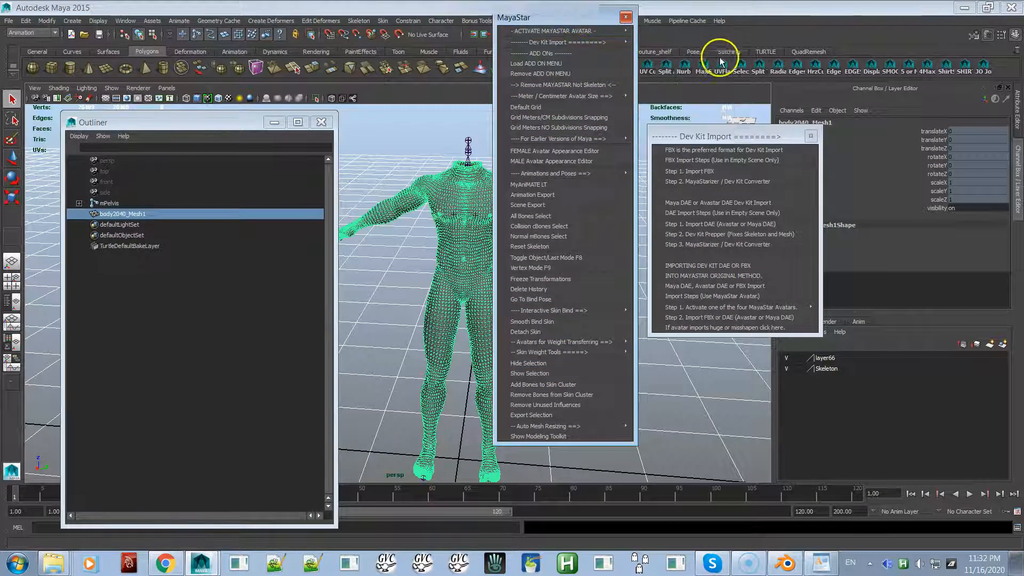
{"action": "left_click_drag", "start_coordinate": [567, 18], "coordinate": [930, 93]}
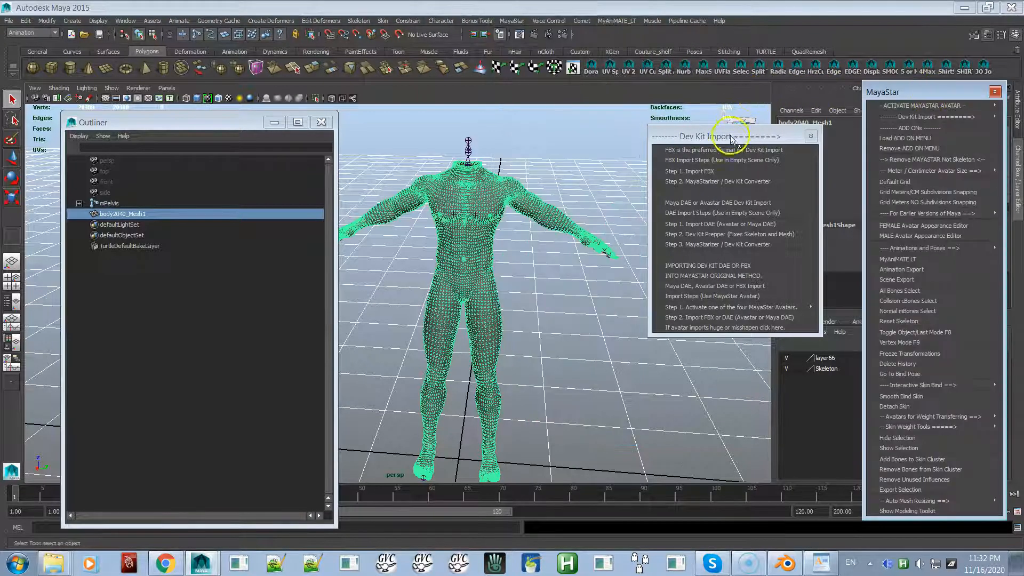
{"action": "left_click_drag", "start_coordinate": [735, 137], "coordinate": [660, 109]}
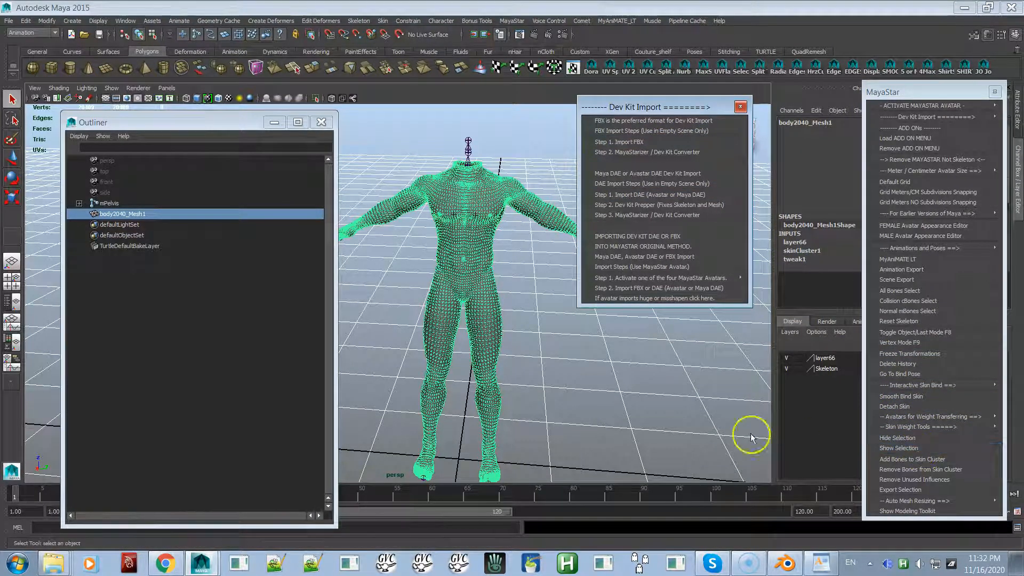
- Detach the skin from the selected body mesh
{"action": "scroll", "coordinate": [581, 394], "scroll_direction": "up", "scroll_amount": 5}
{"action": "scroll", "coordinate": [585, 391], "scroll_direction": "up", "scroll_amount": 2}
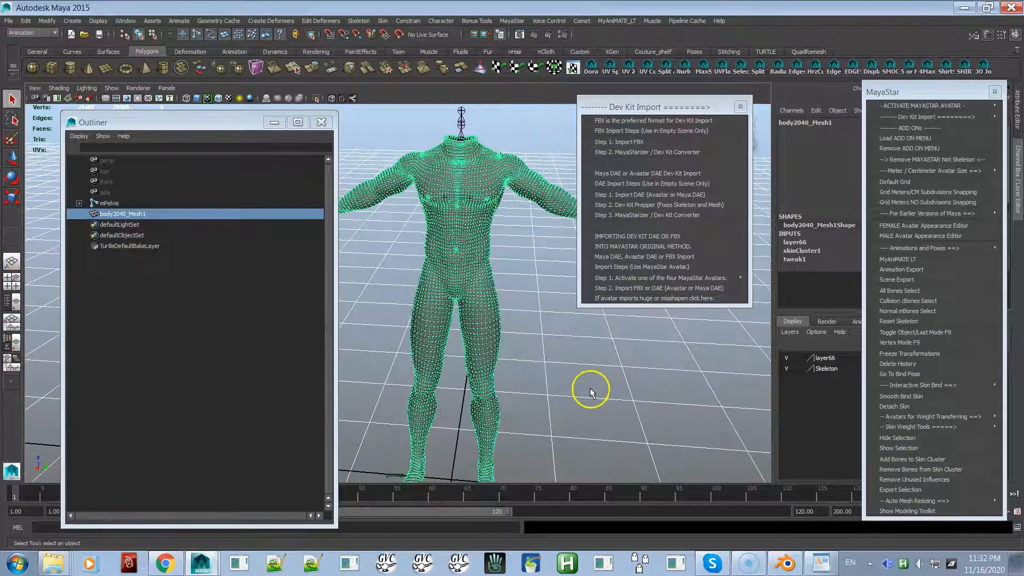
{"action": "left_click", "coordinate": [903, 408]}
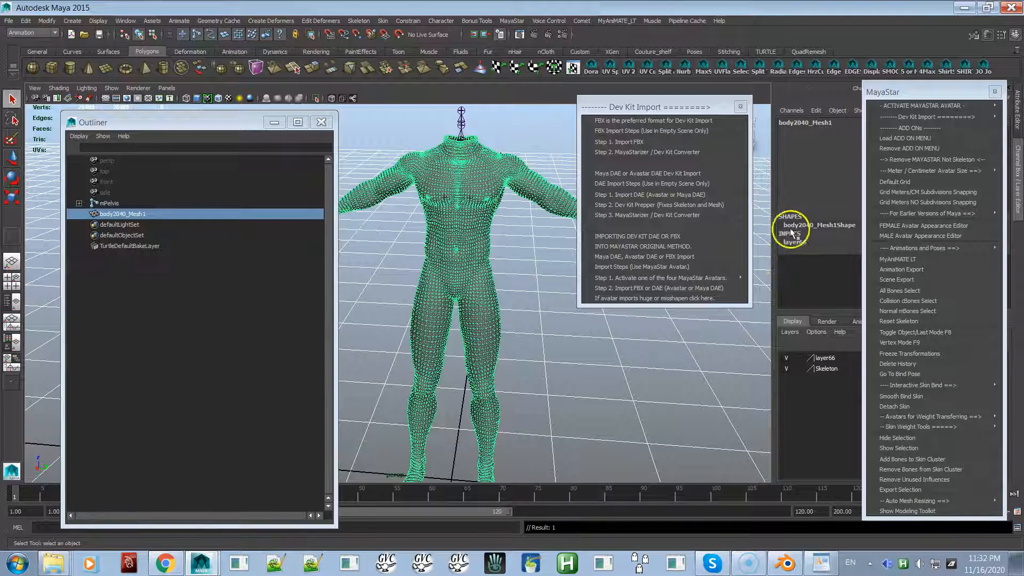
- Export the selected body mesh in OBJexport format to the Downloads folder, overwriting Jake For Video.obj
{"action": "left_click", "coordinate": [9, 21]}
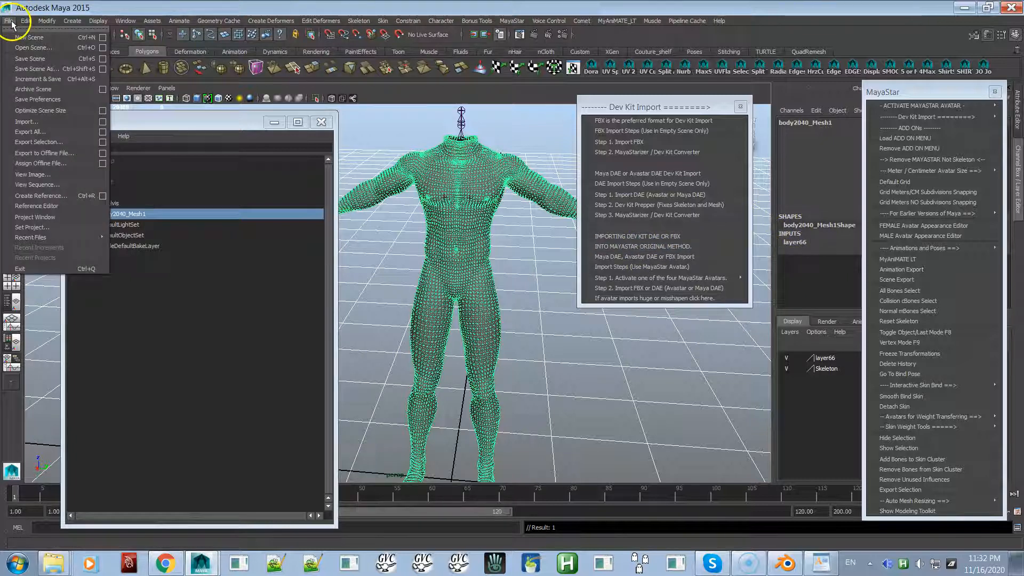
{"action": "left_click", "coordinate": [40, 142]}
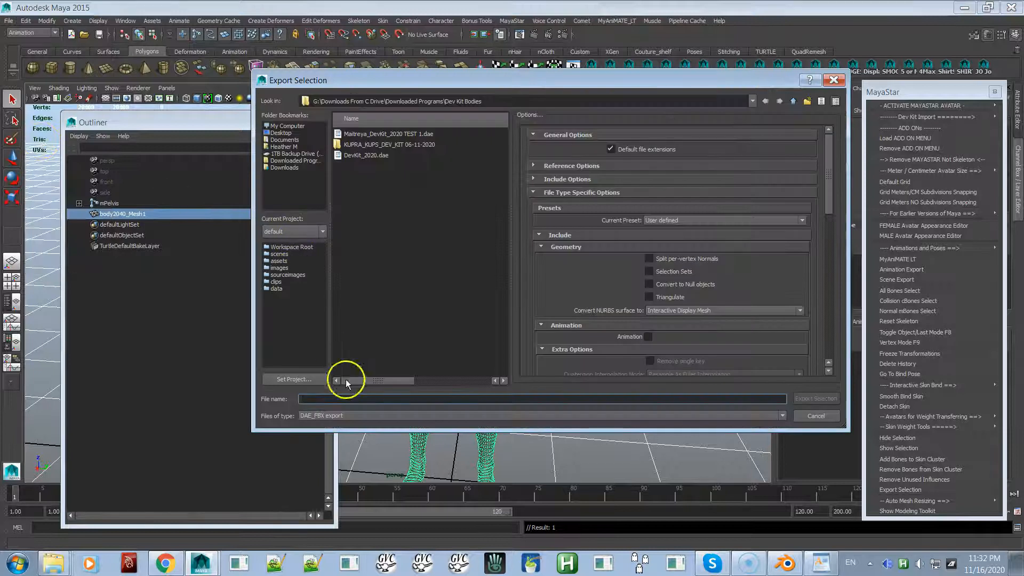
{"action": "left_click", "coordinate": [366, 416]}
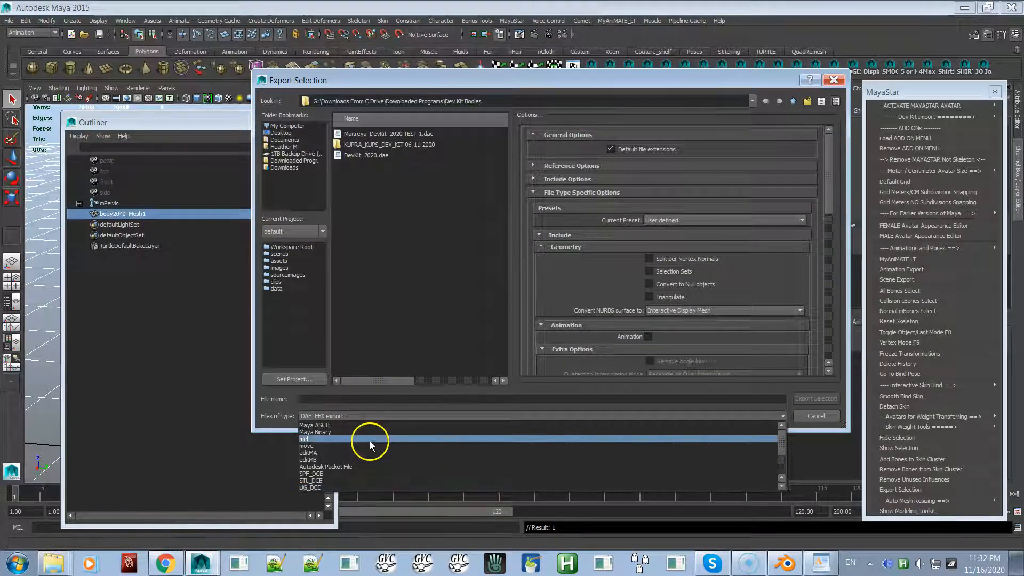
{"action": "scroll", "coordinate": [369, 440], "scroll_direction": "down", "scroll_amount": 2}
{"action": "scroll", "coordinate": [370, 440], "scroll_direction": "down", "scroll_amount": 2}
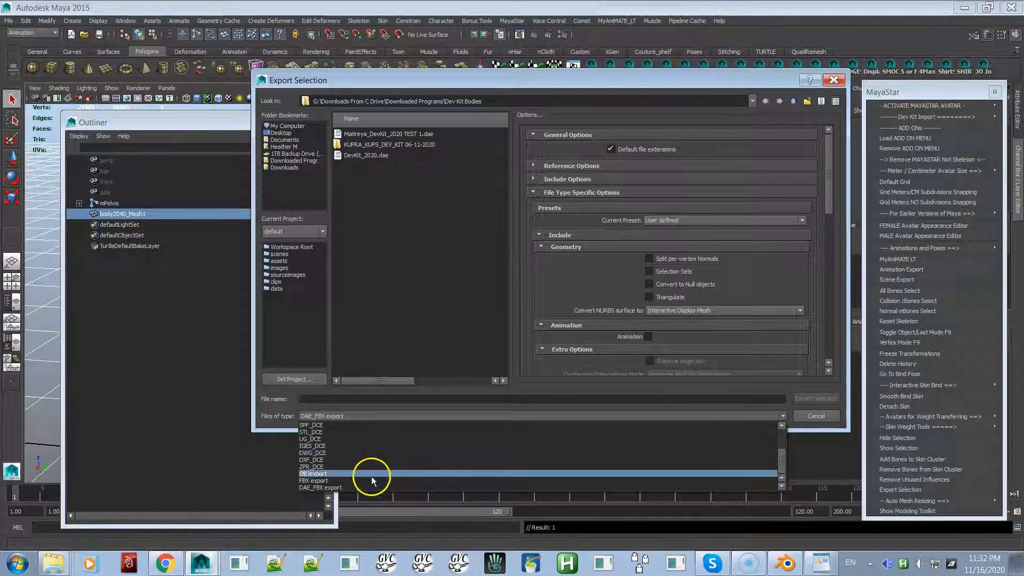
{"action": "left_click", "coordinate": [371, 474]}
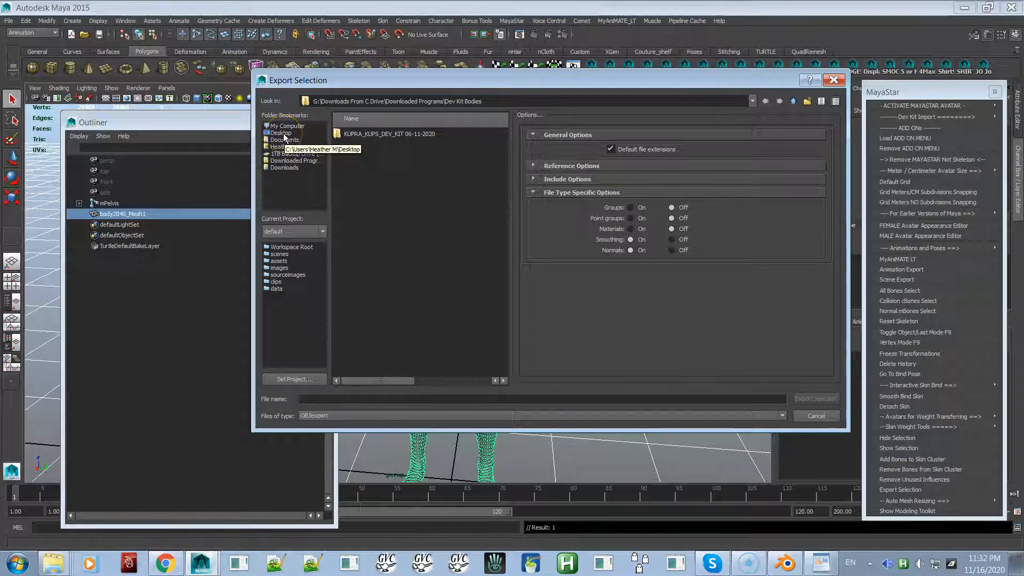
{"action": "left_click", "coordinate": [292, 169]}
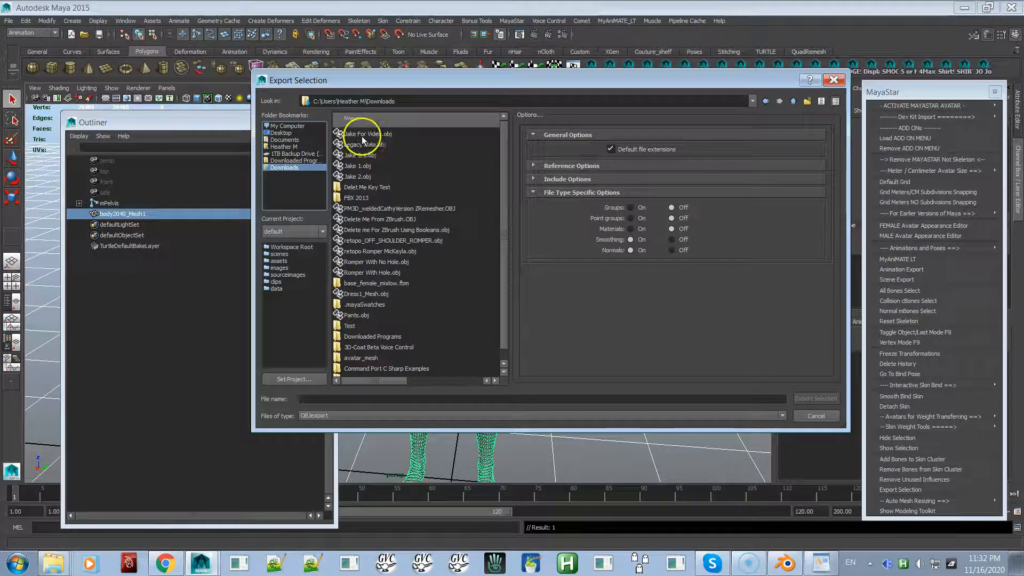
{"action": "left_click", "coordinate": [378, 137]}
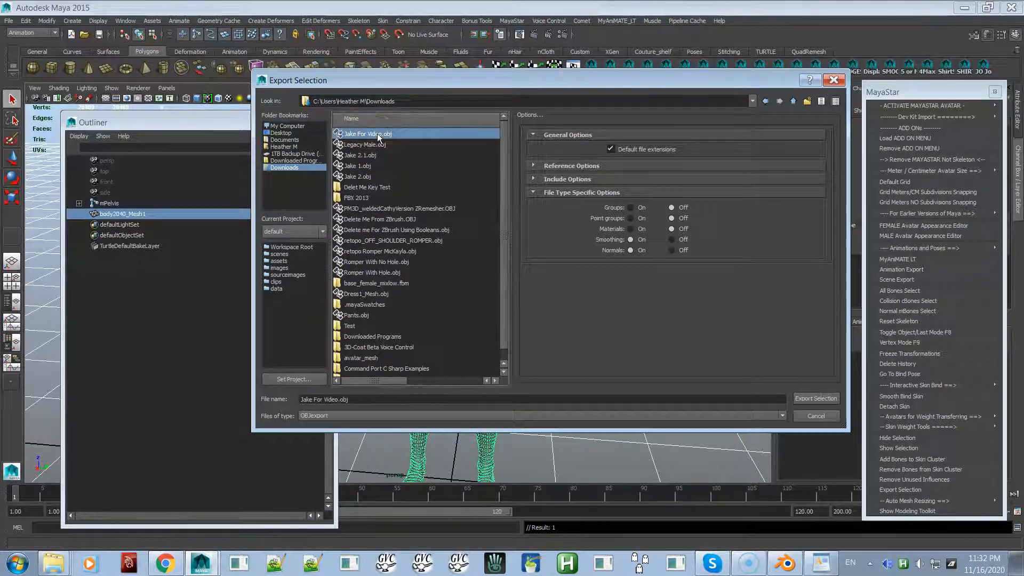
{"action": "double_click", "coordinate": [378, 136]}
{"action": "left_click", "coordinate": [537, 269]}
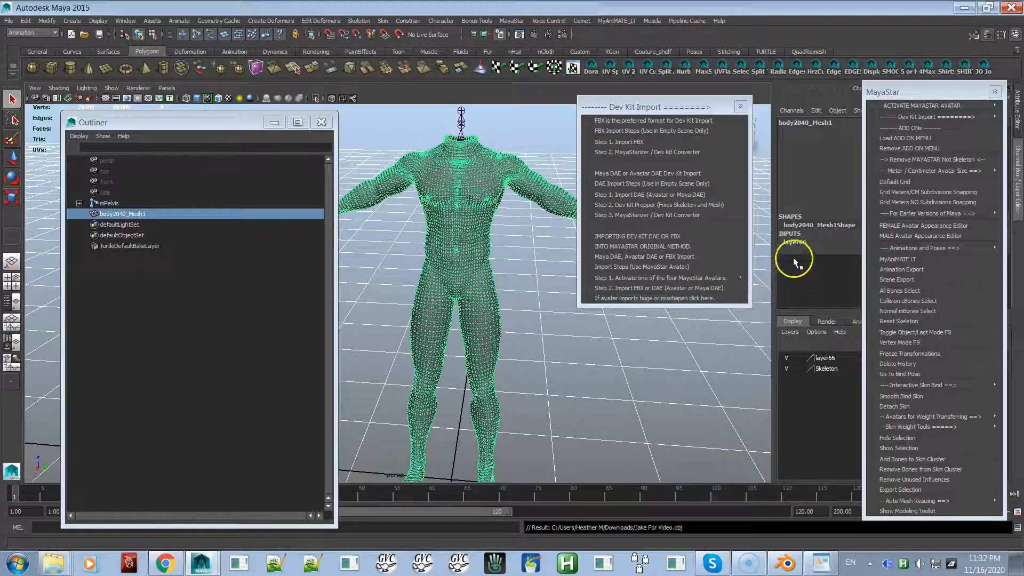
- Undo the skin detachment on the body mesh and close the floating MayaStar command window
{"action": "key", "text": "ctrl+z"}
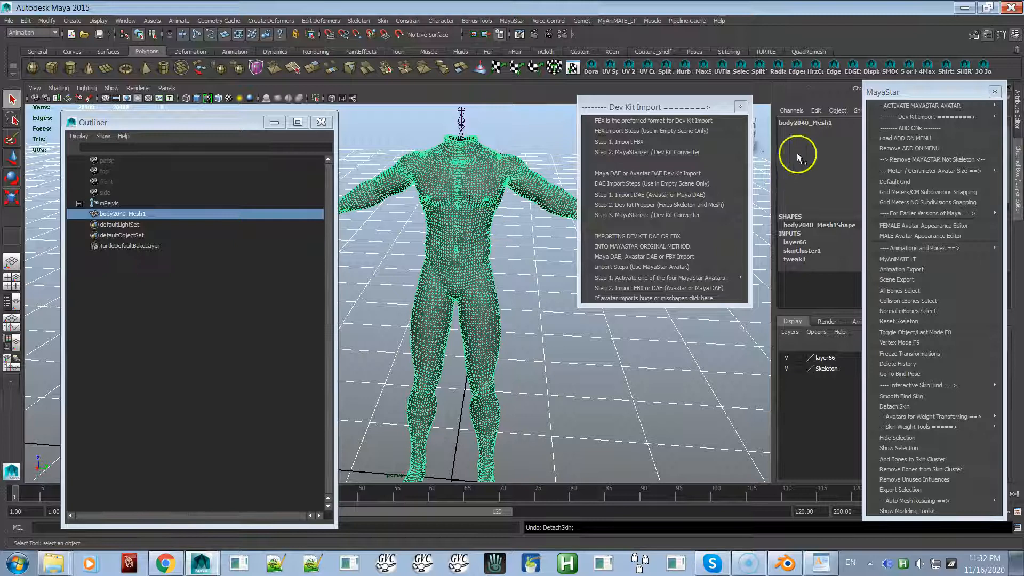
{"action": "left_click_drag", "start_coordinate": [917, 93], "coordinate": [760, 263]}
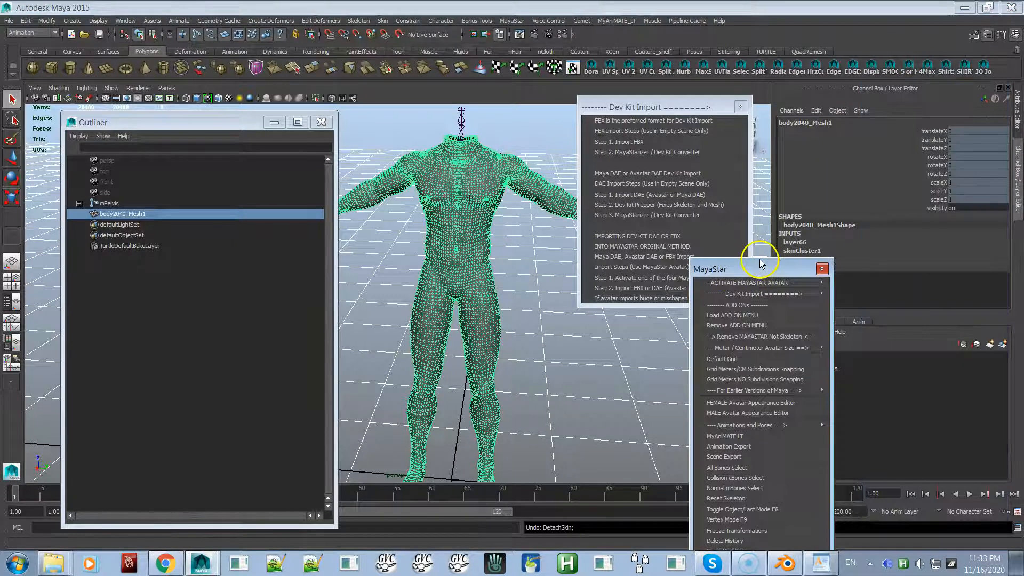
{"action": "left_click", "coordinate": [822, 268]}
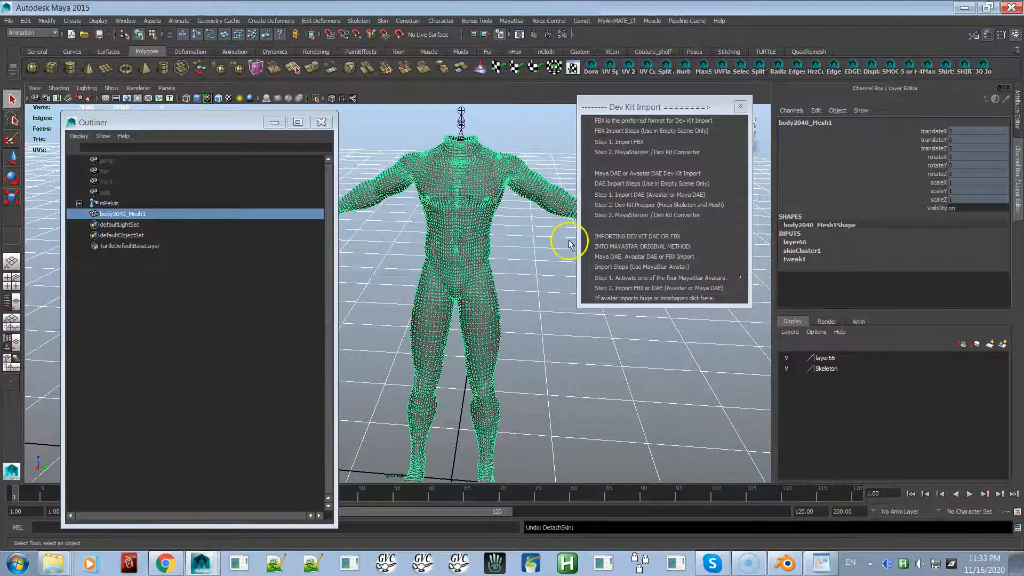
- Convert the dev kit from the mPelvis skeleton with MayaStarizer, using the Male and Bento Skeleton options
{"action": "left_click", "coordinate": [109, 203]}
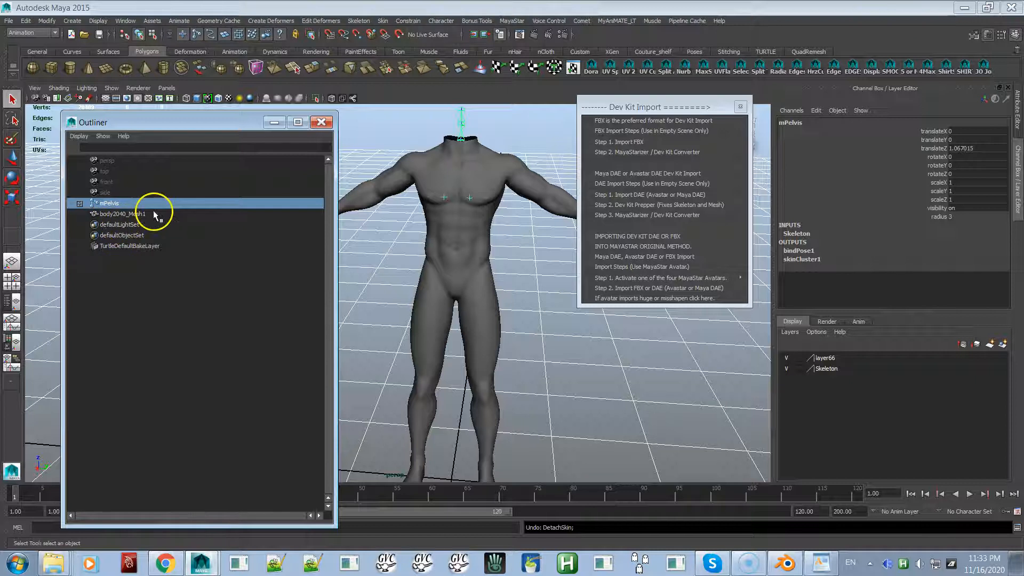
{"action": "left_click", "coordinate": [632, 218]}
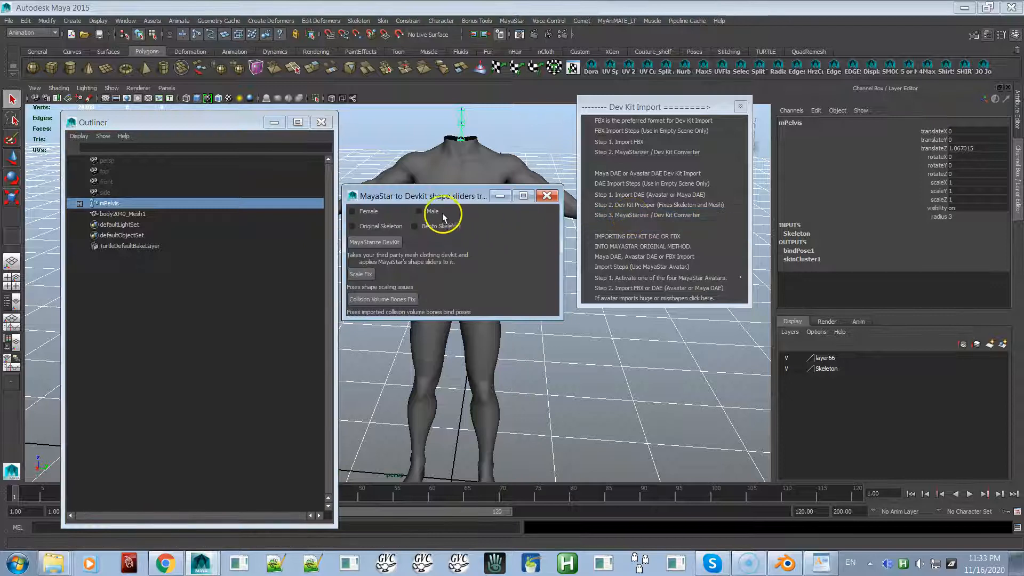
{"action": "left_click", "coordinate": [421, 211]}
{"action": "left_click", "coordinate": [415, 226]}
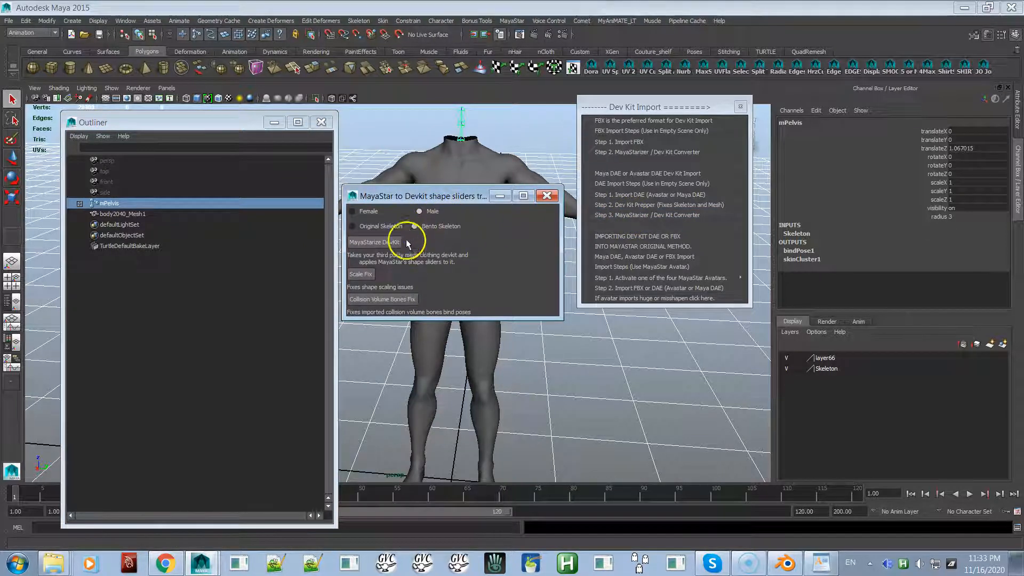
{"action": "left_click", "coordinate": [388, 242]}
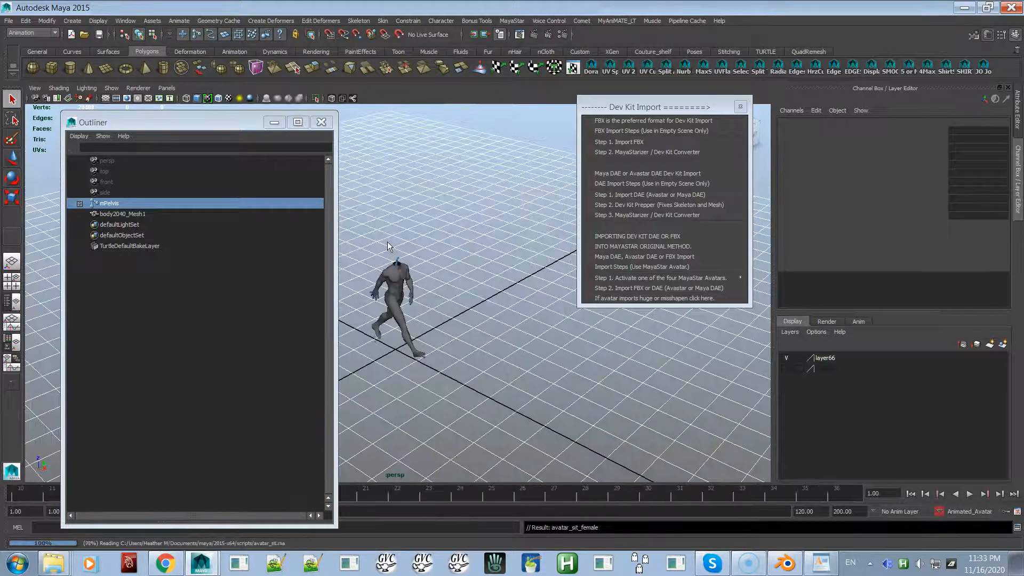
- Return the converted avatar to its bind pose with the MayaStar command
{"action": "left_click_drag", "start_coordinate": [469, 334], "coordinate": [402, 325], "text": "alt"}
{"action": "right_click_drag", "start_coordinate": [402, 325], "coordinate": [672, 333], "text": "alt"}
{"action": "middle_click_drag", "start_coordinate": [566, 326], "coordinate": [600, 327], "text": "alt"}
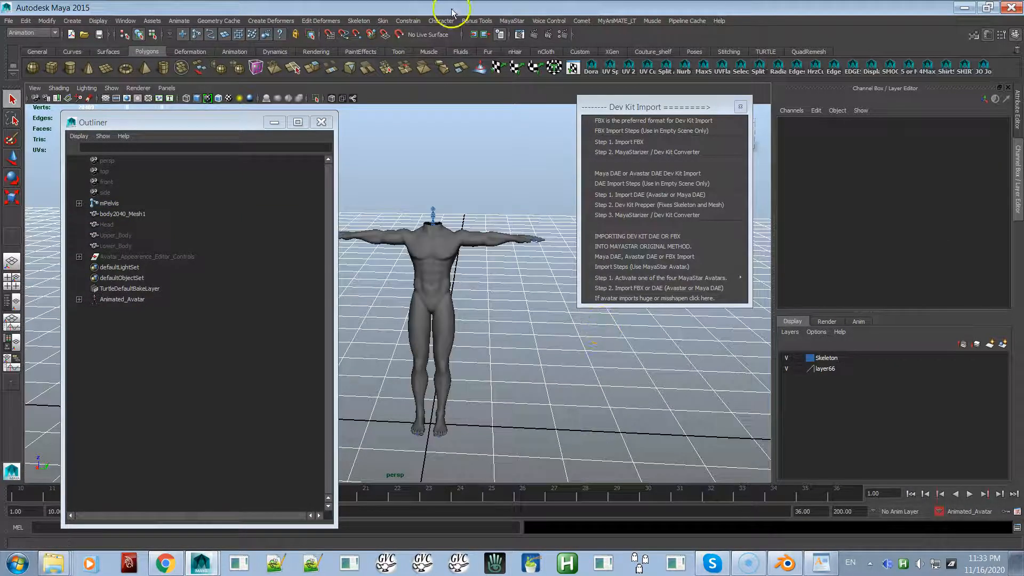
{"action": "left_click", "coordinate": [501, 22]}
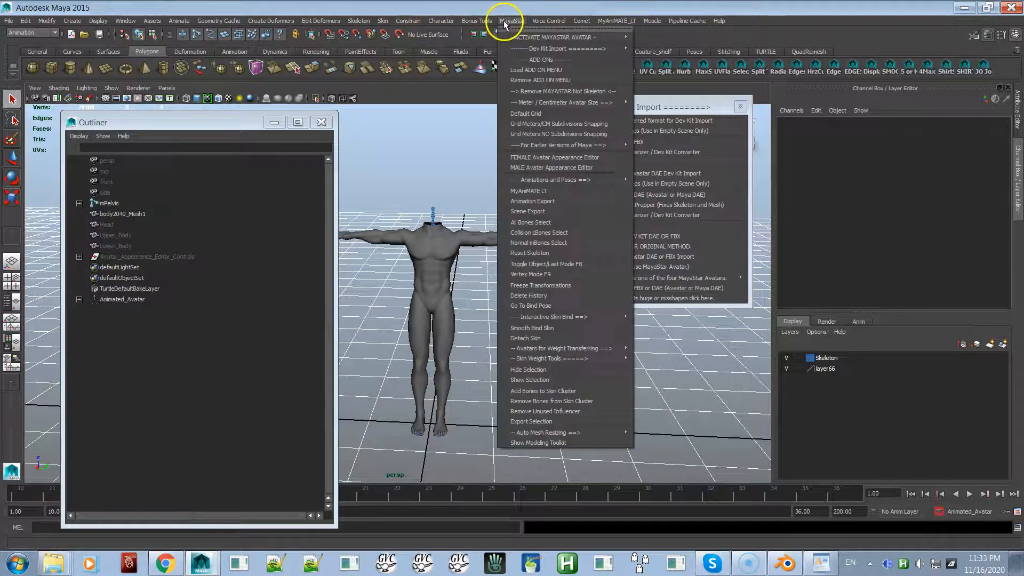
{"action": "left_click", "coordinate": [542, 306]}
- Open the male Avatar Appearance Editor and set Body Fat to 100
{"action": "right_click_drag", "start_coordinate": [418, 263], "coordinate": [489, 309], "text": "alt"}
{"action": "middle_click_drag", "start_coordinate": [489, 309], "coordinate": [518, 316], "text": "alt"}
{"action": "left_click_drag", "start_coordinate": [515, 319], "coordinate": [502, 320], "text": "alt"}
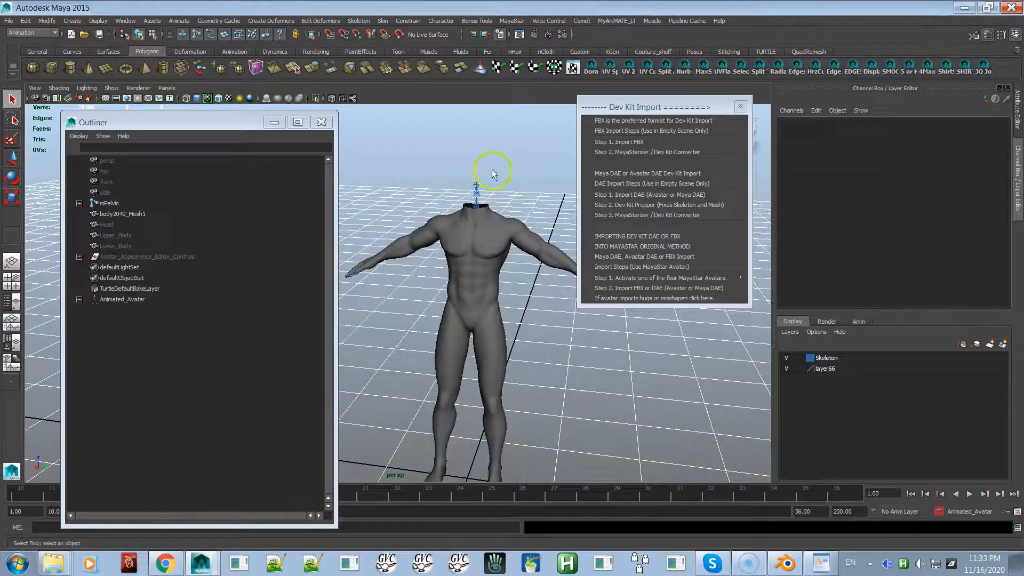
{"action": "left_click", "coordinate": [512, 21]}
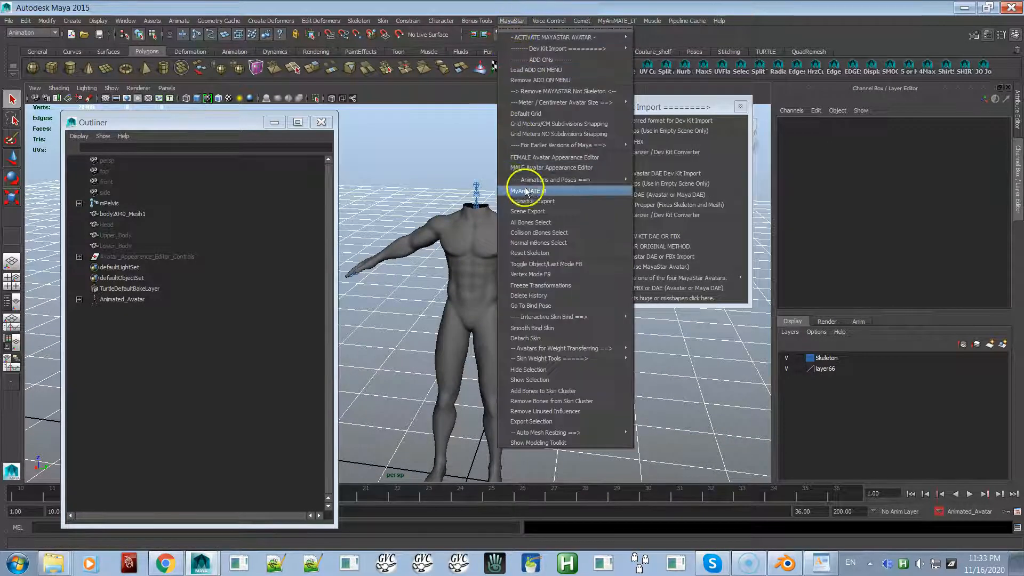
{"action": "left_click", "coordinate": [530, 168]}
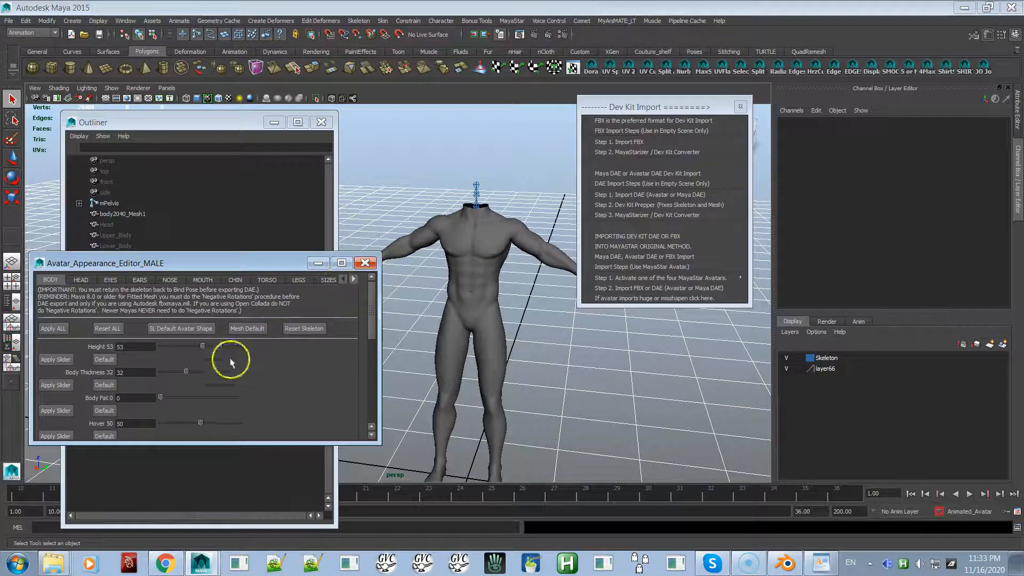
{"action": "left_click_drag", "start_coordinate": [161, 397], "coordinate": [249, 382]}
- Scrub the animation to frame 22 to check the fattened body, and put the skeleton back in bind pose
{"action": "mouse_move", "coordinate": [394, 490]}
{"action": "left_mouse_down"}
{"action": "mouse_move", "coordinate": [560, 487]}
{"action": "mouse_move", "coordinate": [411, 484]}
{"action": "left_mouse_up"}
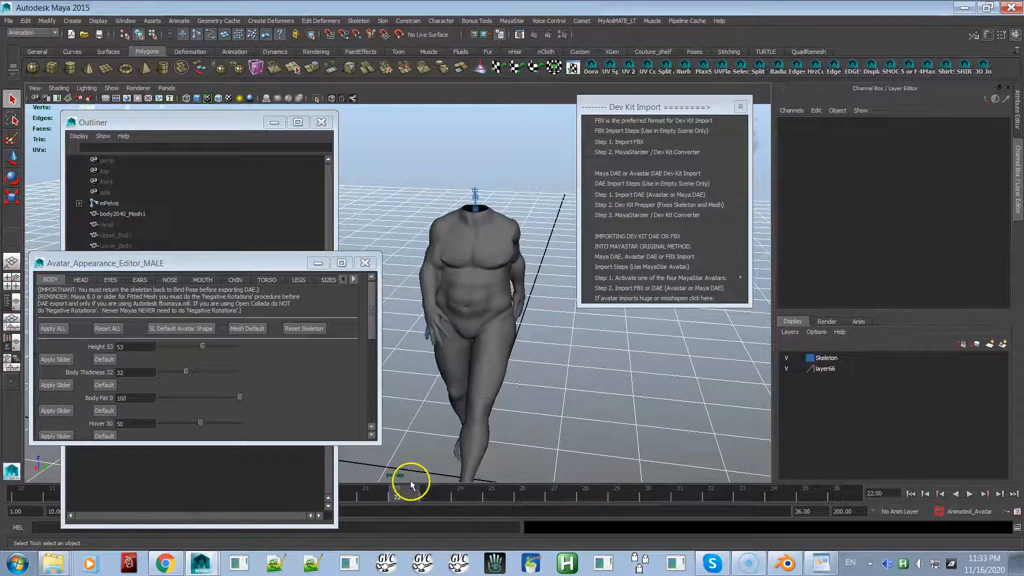
{"action": "left_click", "coordinate": [502, 22]}
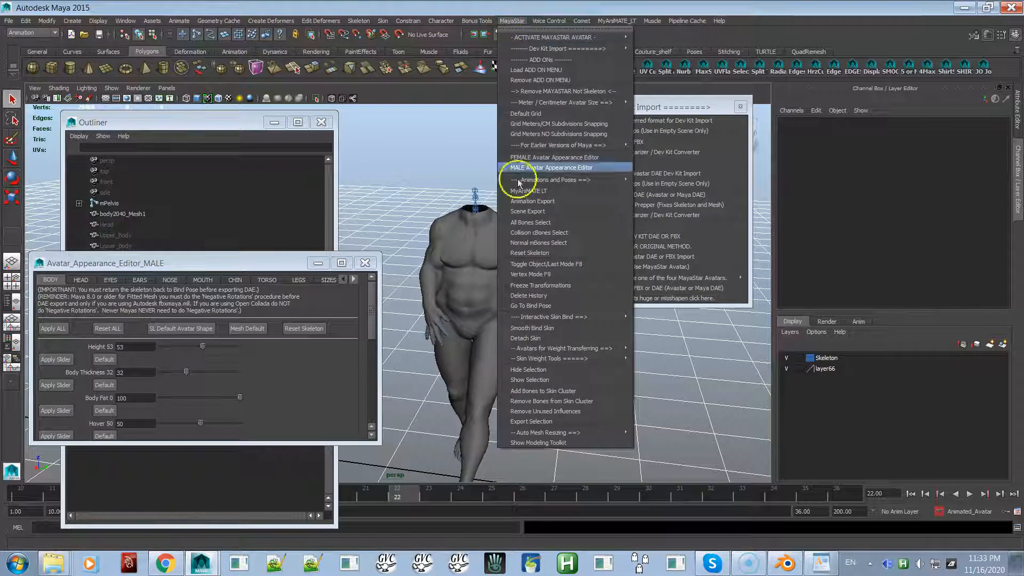
{"action": "left_click", "coordinate": [521, 309]}
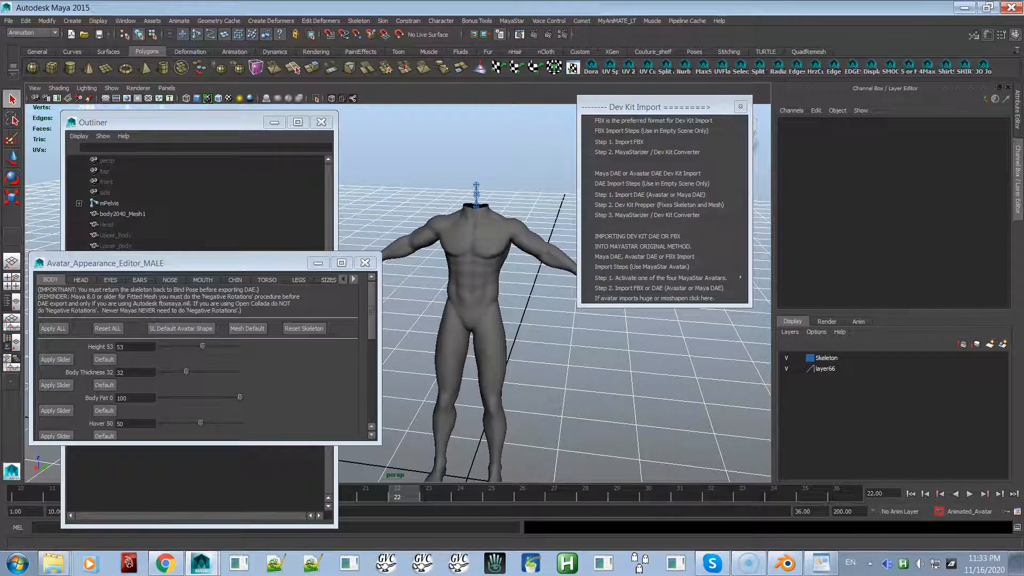
- Import Jake For Video.obj from the Downloads folder as an OBJ file
{"action": "left_click", "coordinate": [8, 22]}
{"action": "left_click", "coordinate": [24, 120]}
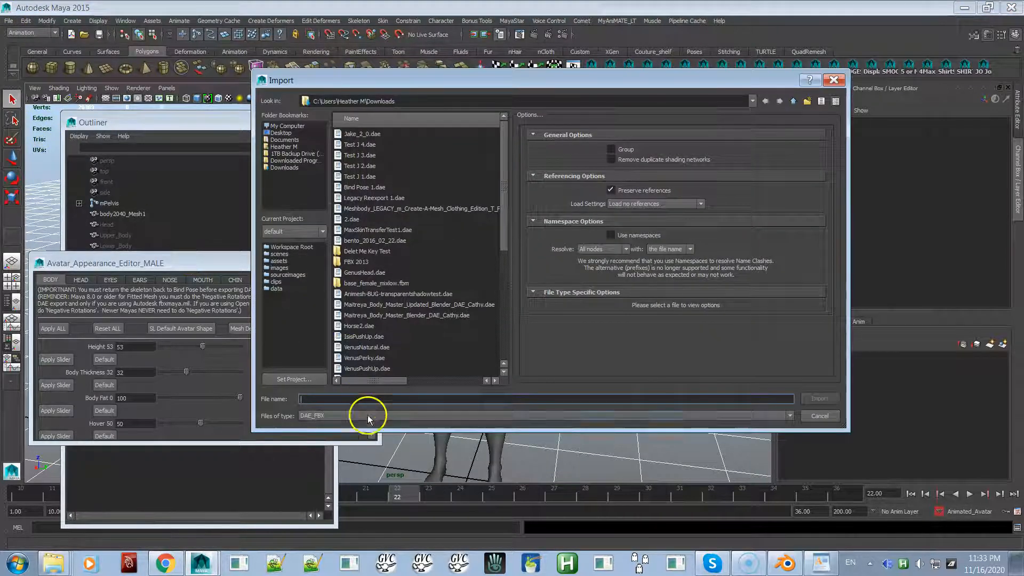
{"action": "left_click", "coordinate": [367, 415]}
{"action": "scroll", "coordinate": [354, 469], "scroll_direction": "up", "scroll_amount": 10}
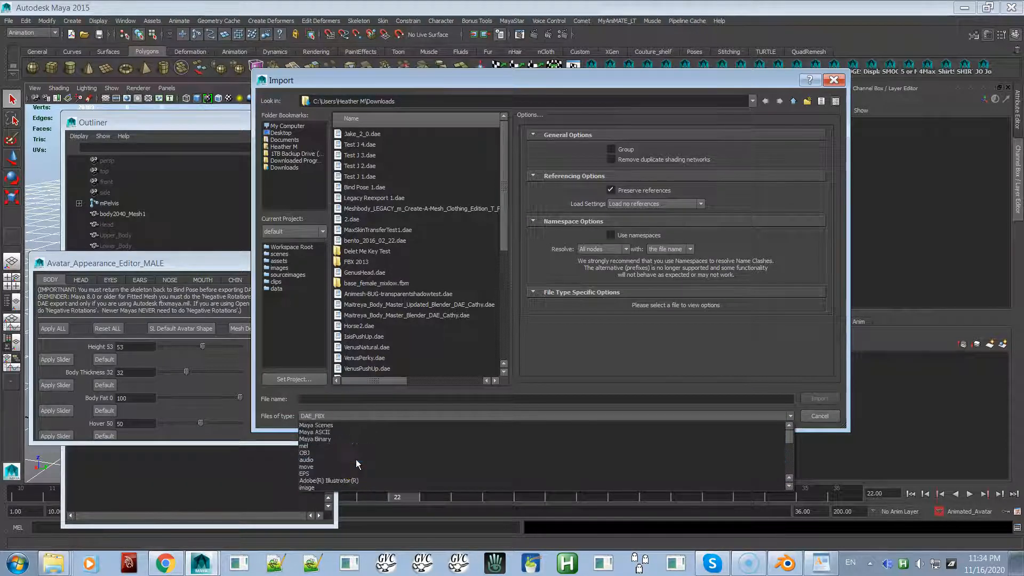
{"action": "left_click", "coordinate": [354, 452]}
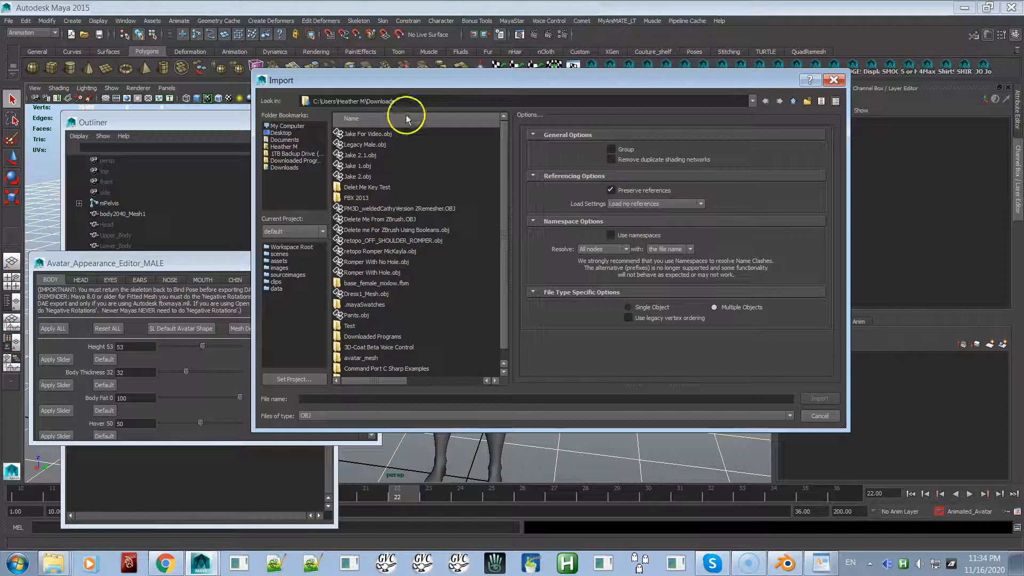
{"action": "double_click", "coordinate": [361, 133]}
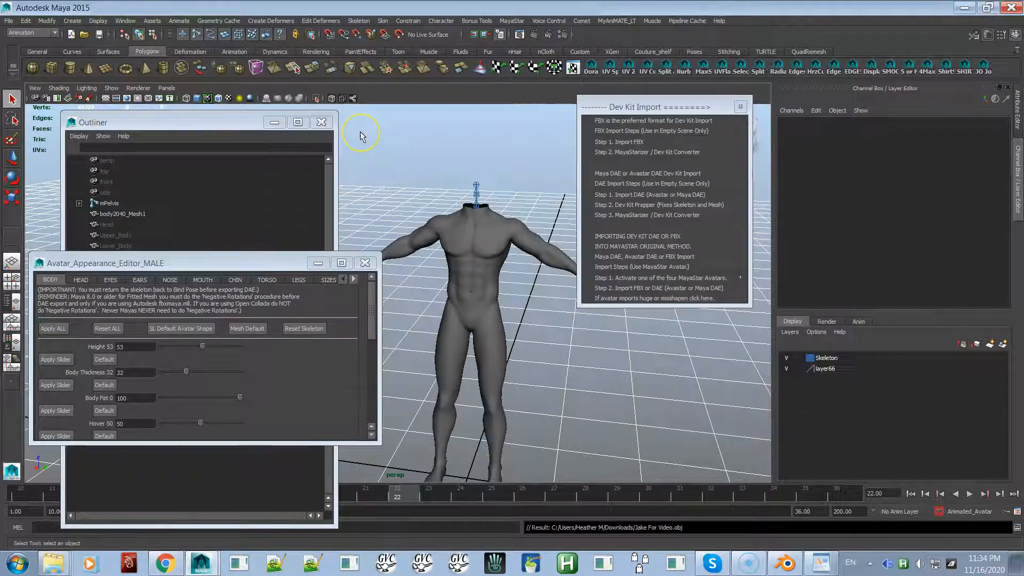
- Select the imported _Mesh object in the Outliner and create a new display layer containing it
{"action": "left_click", "coordinate": [229, 121]}
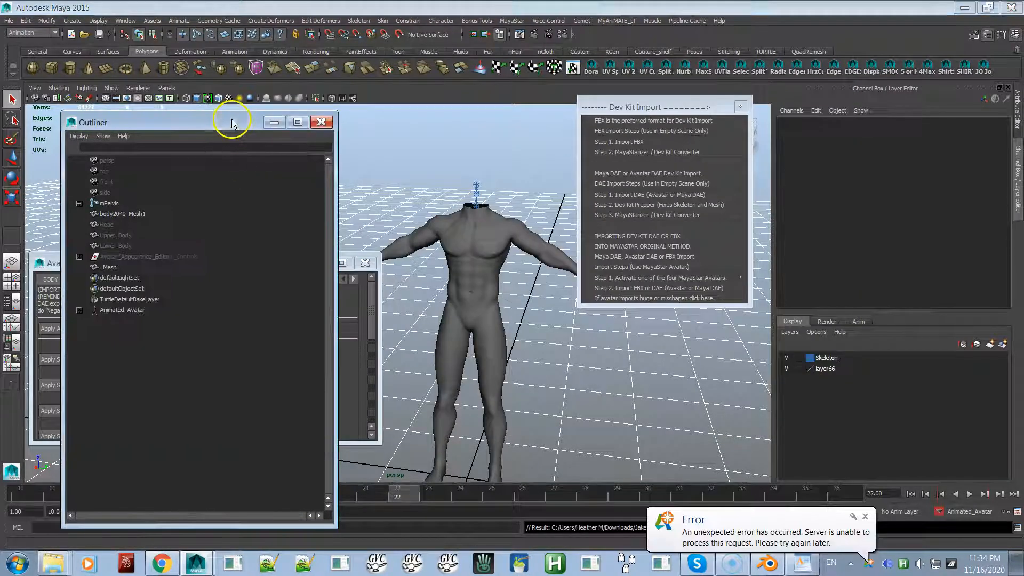
{"action": "left_click", "coordinate": [109, 267]}
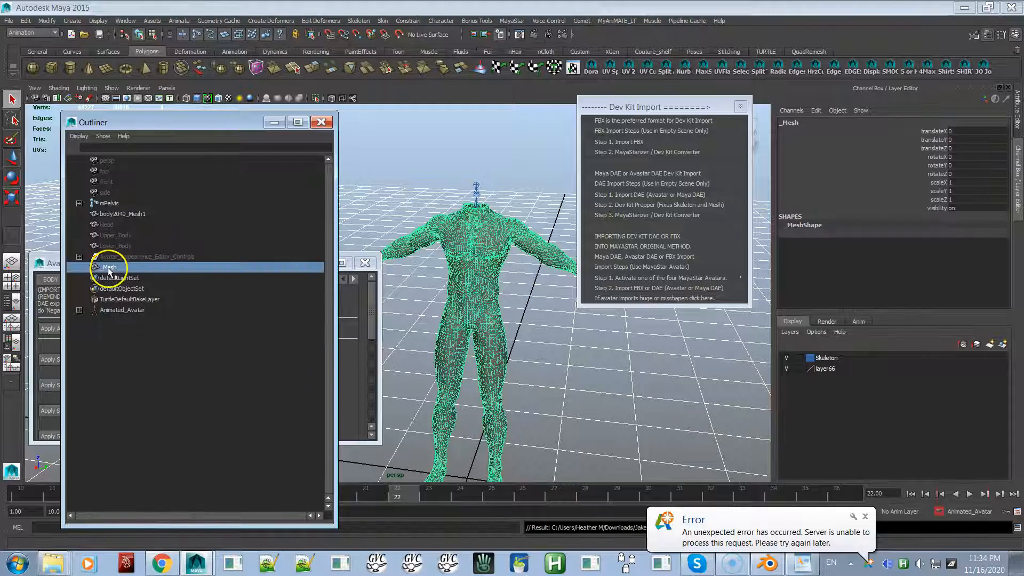
{"action": "right_click_drag", "start_coordinate": [512, 309], "coordinate": [597, 395], "text": "alt"}
{"action": "middle_click_drag", "start_coordinate": [609, 378], "coordinate": [579, 385], "text": "alt"}
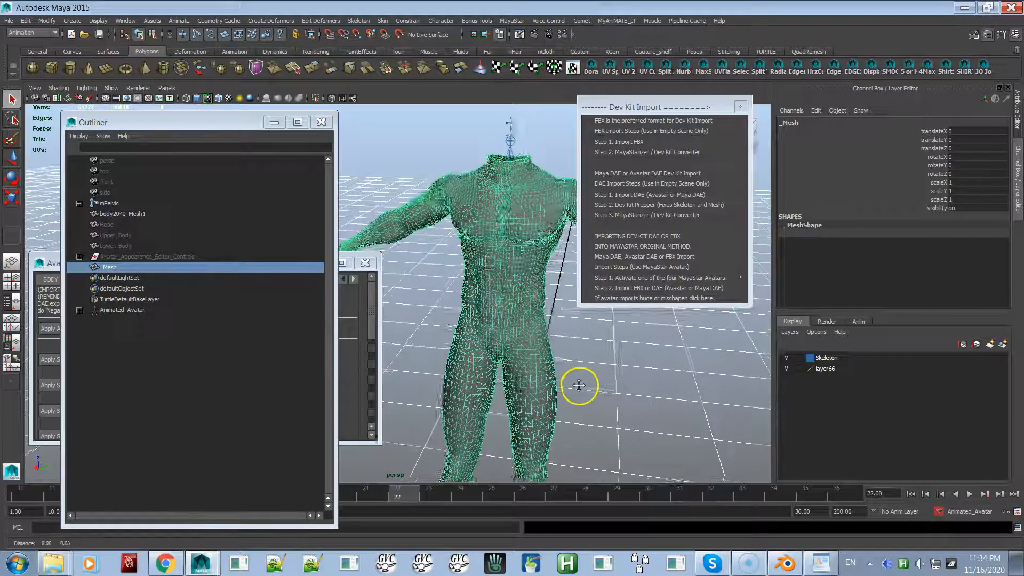
{"action": "left_click", "coordinate": [1003, 346]}
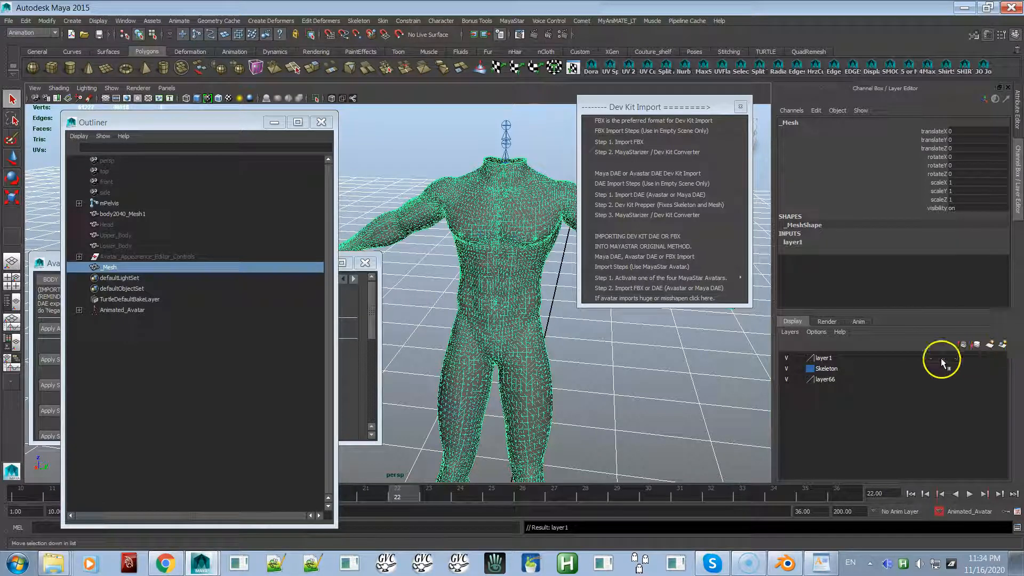
- Hide layer66 and toggle layer1 off and on to check the imported mesh
{"action": "left_click", "coordinate": [787, 379]}
{"action": "left_click", "coordinate": [786, 358]}
{"action": "left_click", "coordinate": [785, 356]}
- Select the imported body mesh and assign a Blinn material to it
{"action": "left_click", "coordinate": [581, 356]}
{"action": "left_click", "coordinate": [523, 305]}
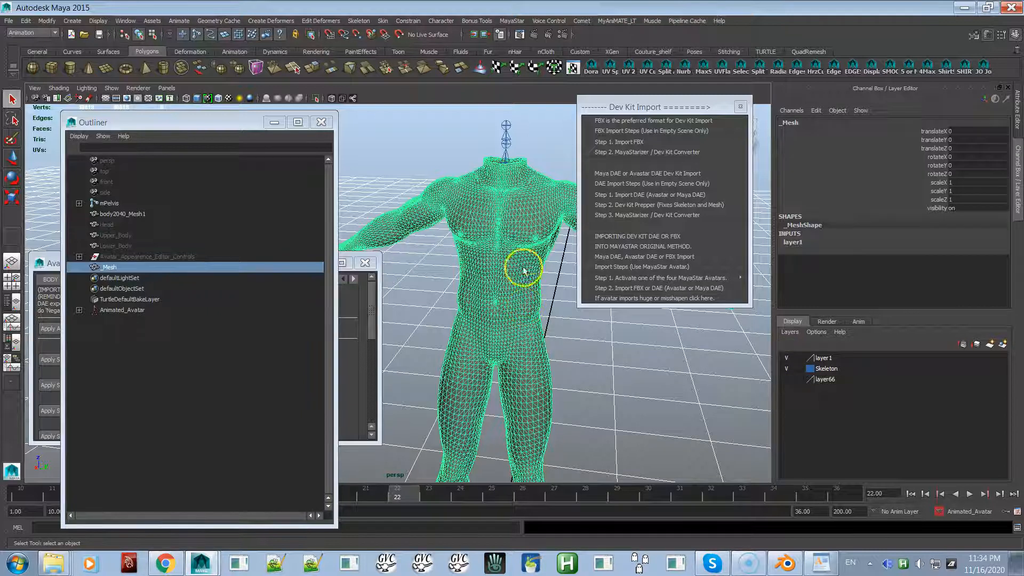
{"action": "right_click", "coordinate": [526, 258]}
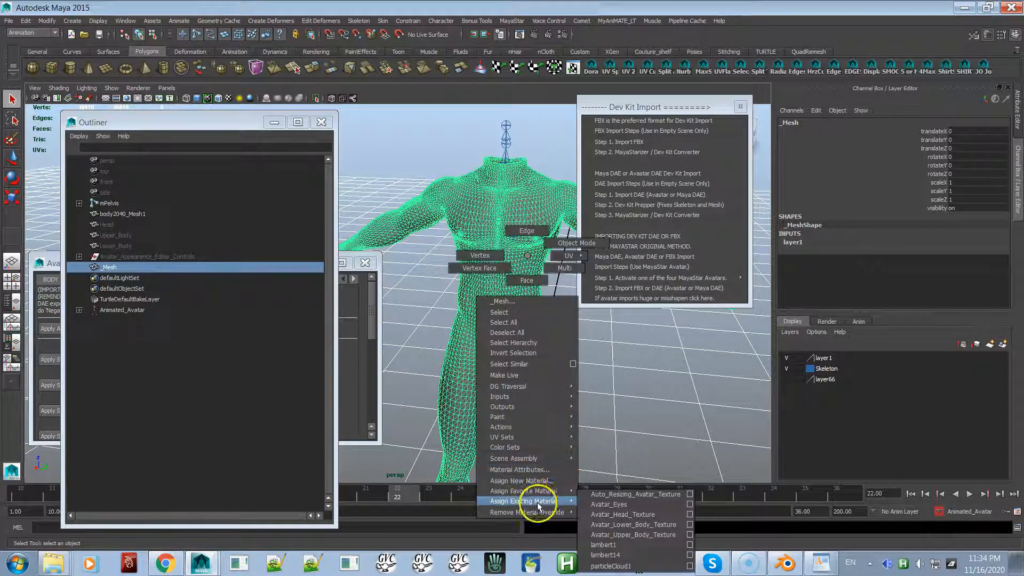
{"action": "mouse_move", "coordinate": [542, 496]}
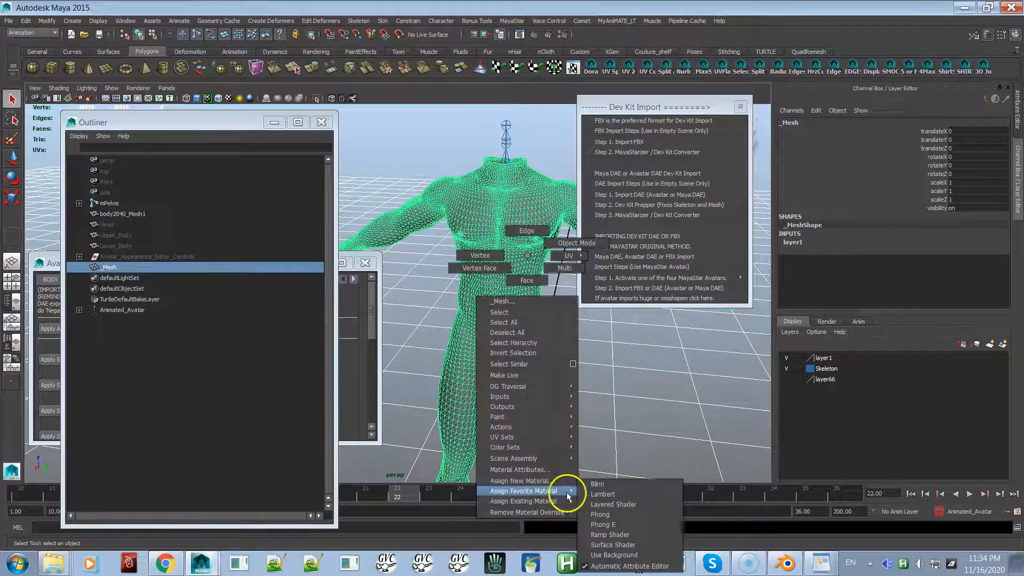
{"action": "left_click", "coordinate": [597, 484]}
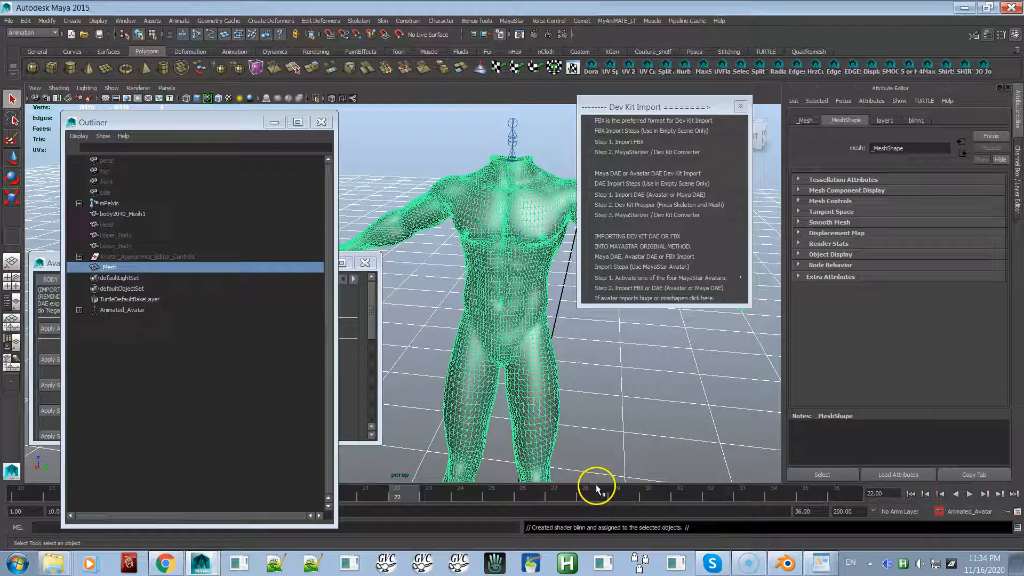
- Set the blinn1 material's color on the imported mesh to white, and deselect the mesh
{"action": "left_click", "coordinate": [916, 121]}
{"action": "left_click", "coordinate": [881, 242]}
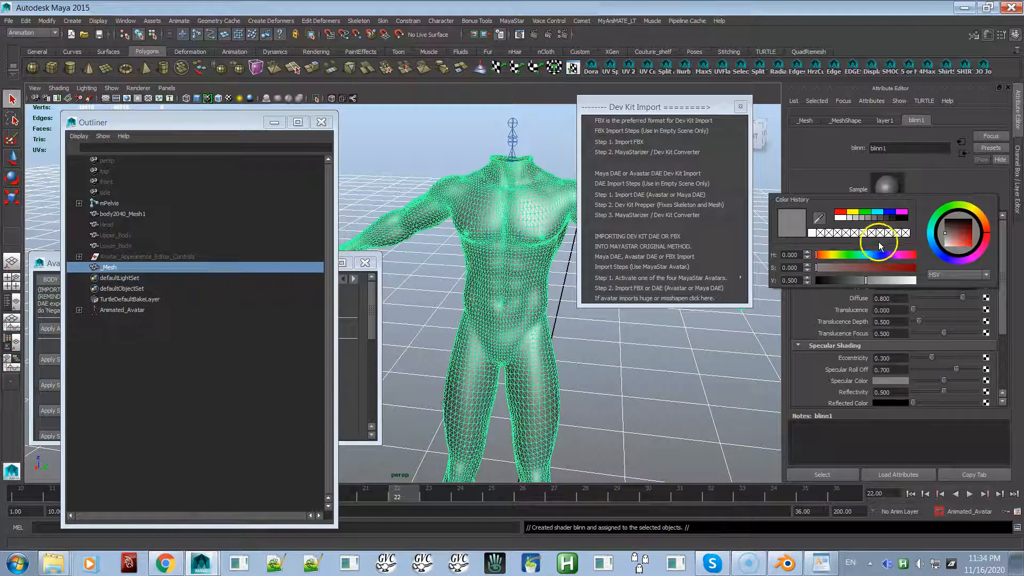
{"action": "left_click", "coordinate": [836, 219]}
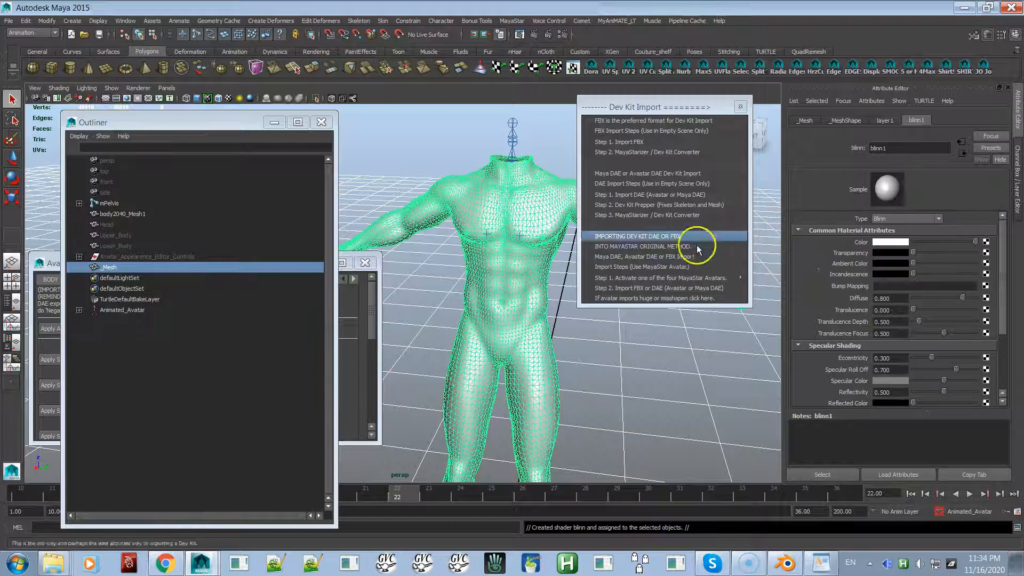
{"action": "left_click", "coordinate": [611, 348]}
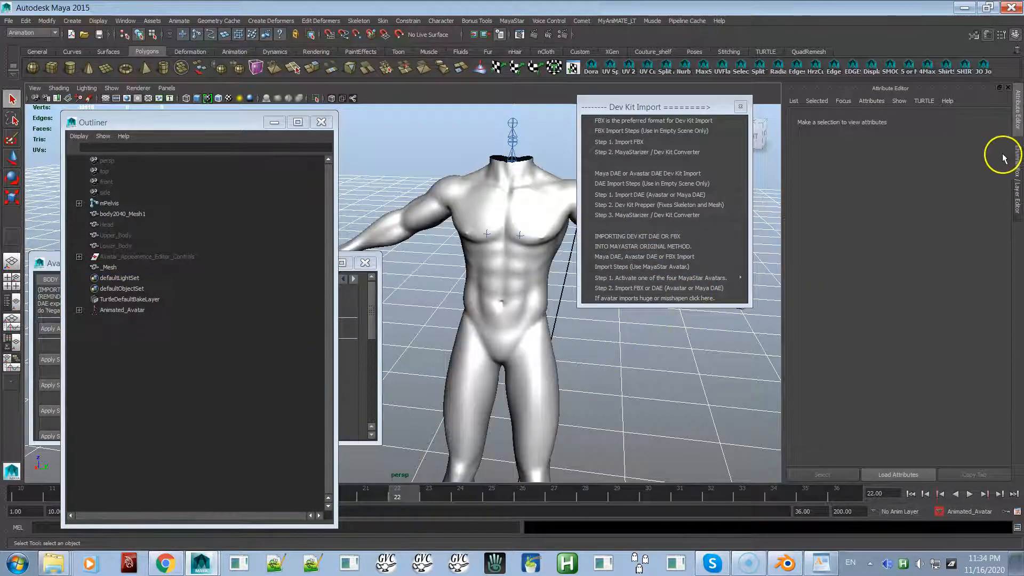
- Show layer66 again, close the Dev Kit Import window, and inspect the two overlapping body meshes from the back
{"action": "left_click", "coordinate": [1018, 163]}
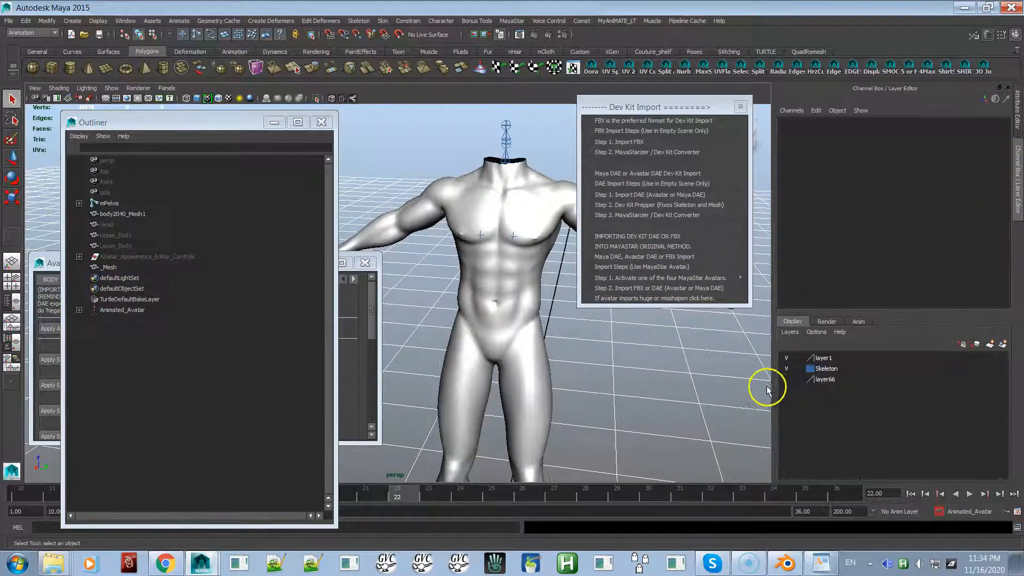
{"action": "left_click", "coordinate": [786, 379]}
{"action": "left_click_drag", "start_coordinate": [503, 338], "coordinate": [635, 274], "text": "alt"}
{"action": "left_click", "coordinate": [740, 106]}
{"action": "left_click_drag", "start_coordinate": [469, 270], "coordinate": [661, 274], "text": "alt"}
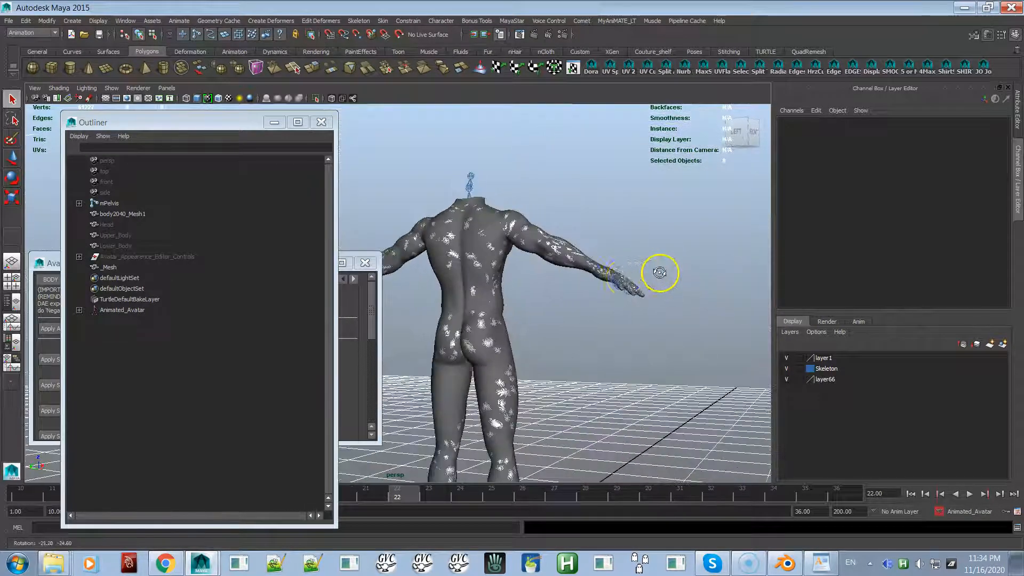
{"action": "right_click_drag", "start_coordinate": [498, 290], "coordinate": [731, 293], "text": "alt"}
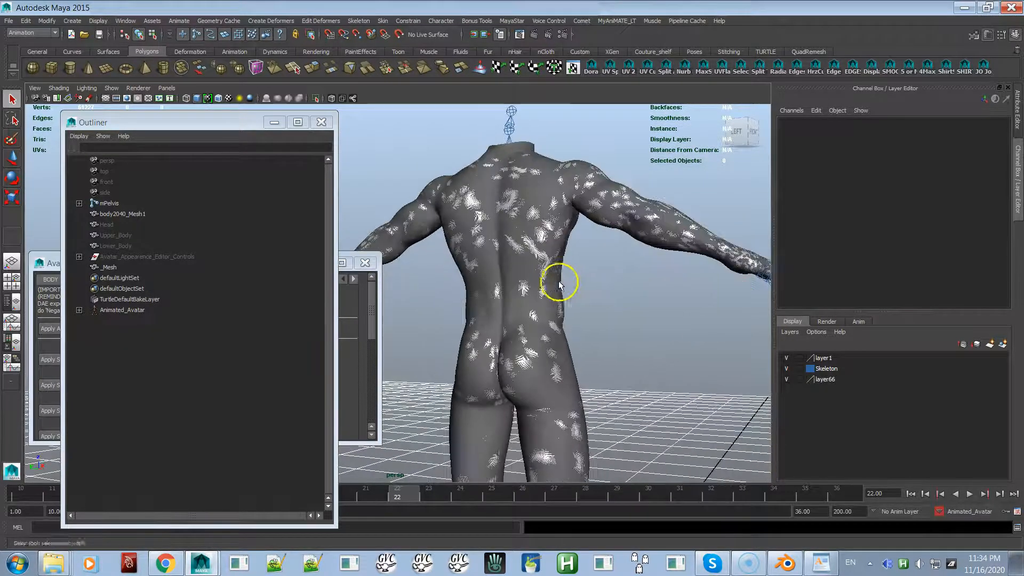
{"action": "right_click_drag", "start_coordinate": [559, 283], "coordinate": [608, 283], "text": "alt"}
- Expand the whole mPelvis joint hierarchy and examine the LOWER_BACK joint's attributes, including Segment Scale Compensate
{"action": "left_click", "coordinate": [79, 203], "text": "shift"}
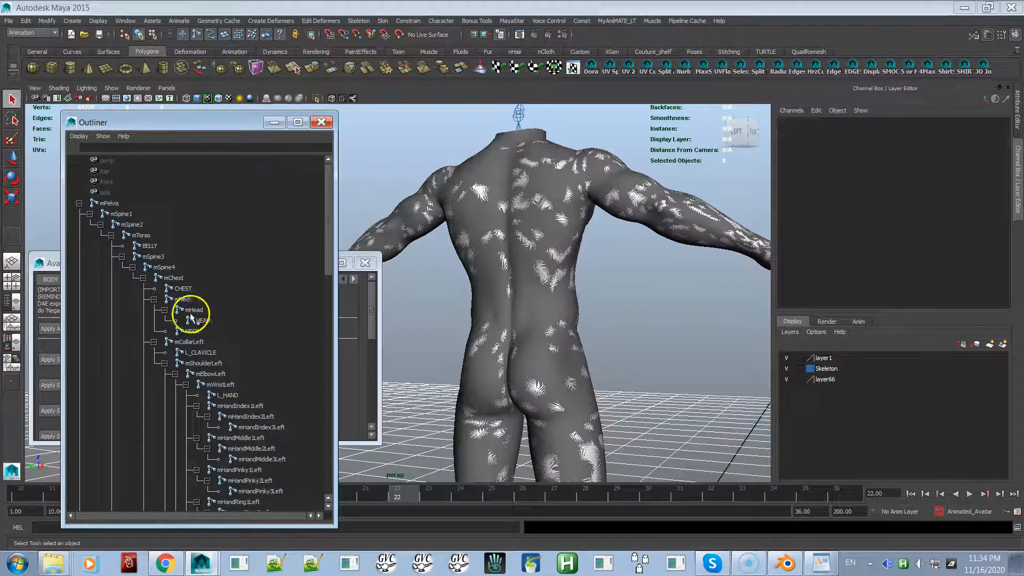
{"action": "scroll", "coordinate": [190, 289], "scroll_direction": "down", "scroll_amount": 8}
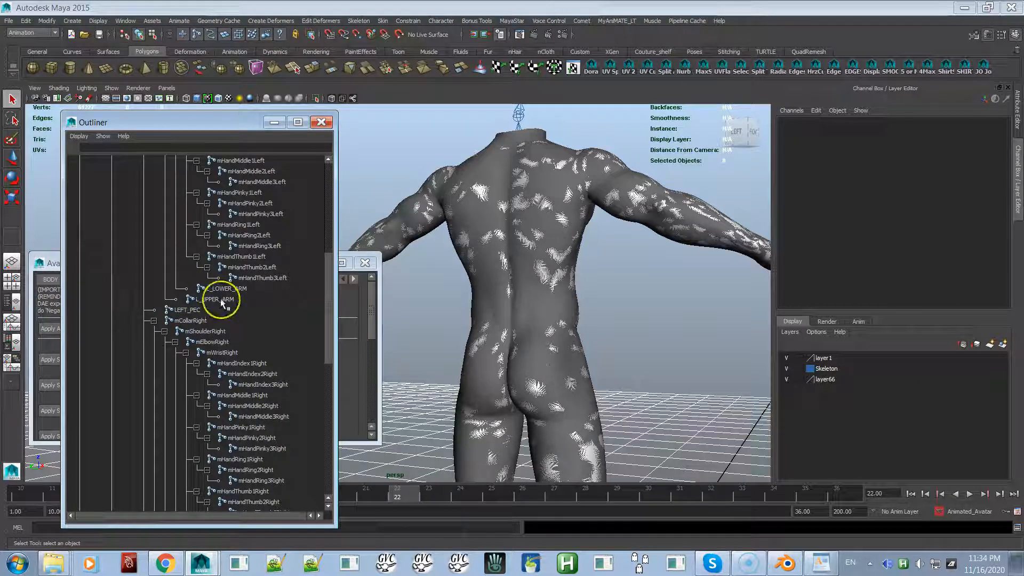
{"action": "scroll", "coordinate": [221, 302], "scroll_direction": "down", "scroll_amount": 12}
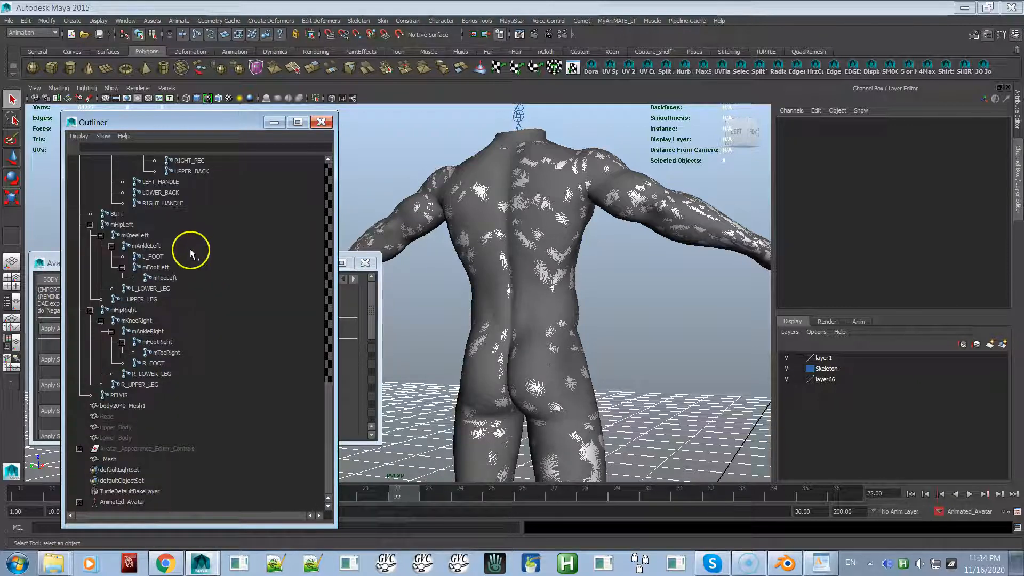
{"action": "left_click", "coordinate": [171, 192]}
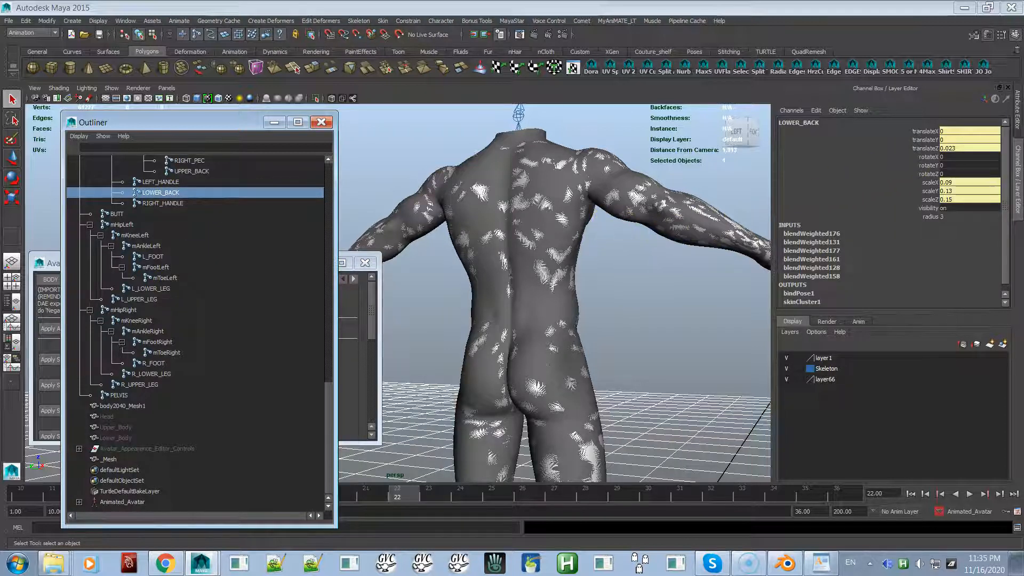
{"action": "left_click", "coordinate": [1018, 106]}
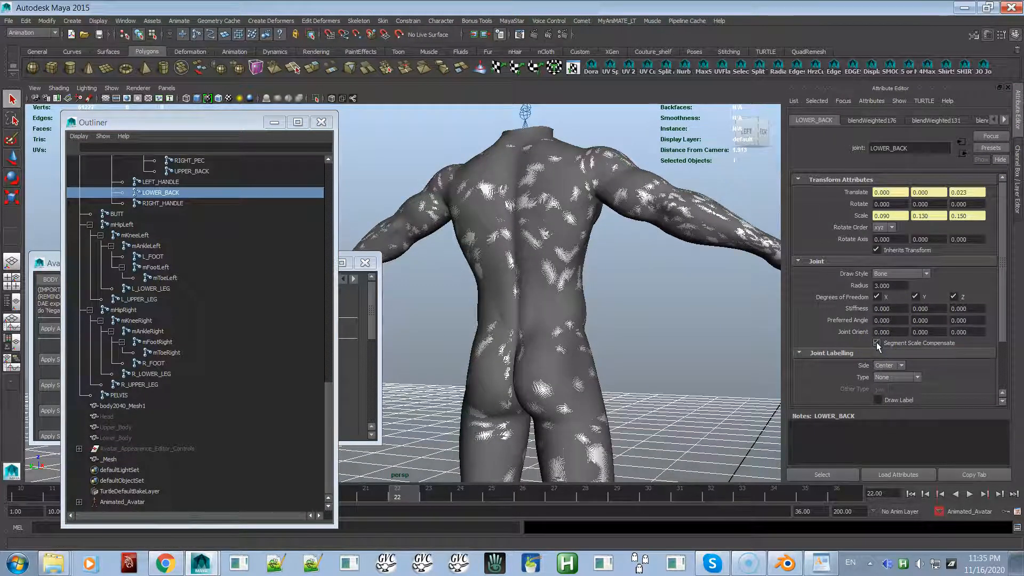
{"action": "right_click_drag", "start_coordinate": [658, 304], "coordinate": [485, 199], "text": "alt"}
{"action": "middle_click_drag", "start_coordinate": [494, 235], "coordinate": [551, 198], "text": "alt"}
{"action": "left_click_drag", "start_coordinate": [568, 244], "coordinate": [624, 265], "text": "alt"}
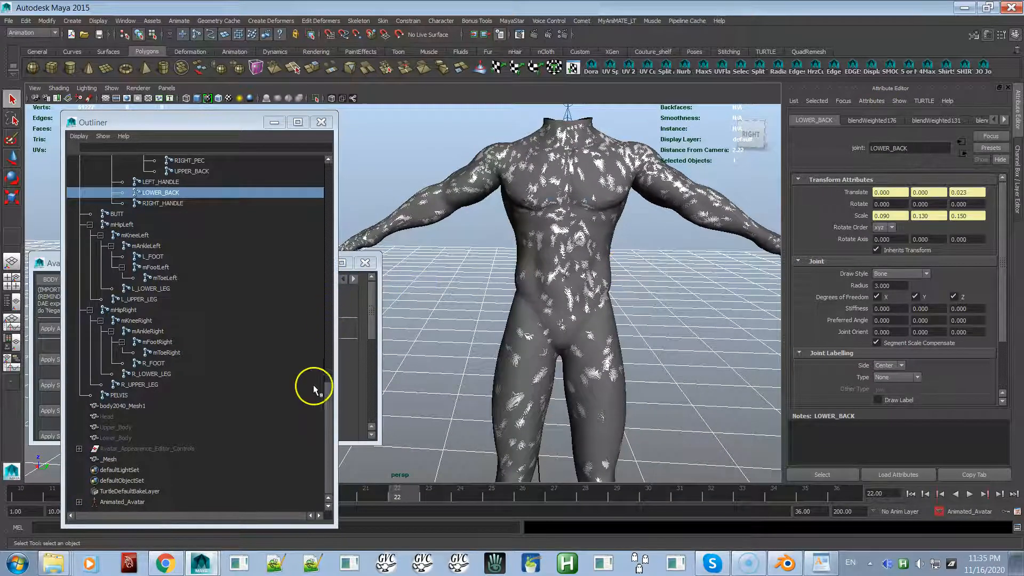
- Smooth bind _Mesh to the complete mPelvis joint hierarchy, binding to selected joints by closest distance with 4 max influences
{"action": "left_click_drag", "start_coordinate": [322, 395], "coordinate": [322, 166]}
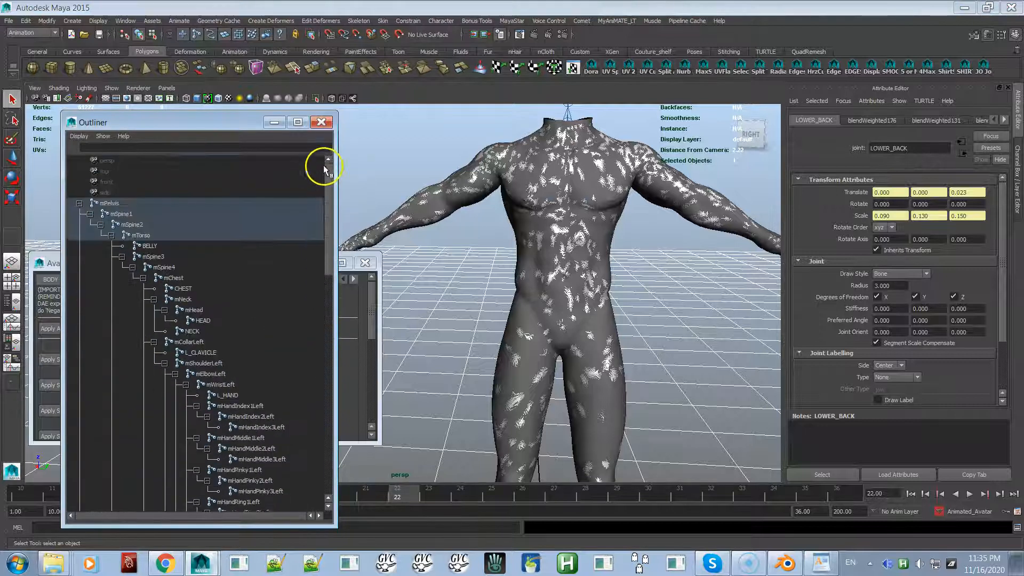
{"action": "left_click", "coordinate": [80, 203]}
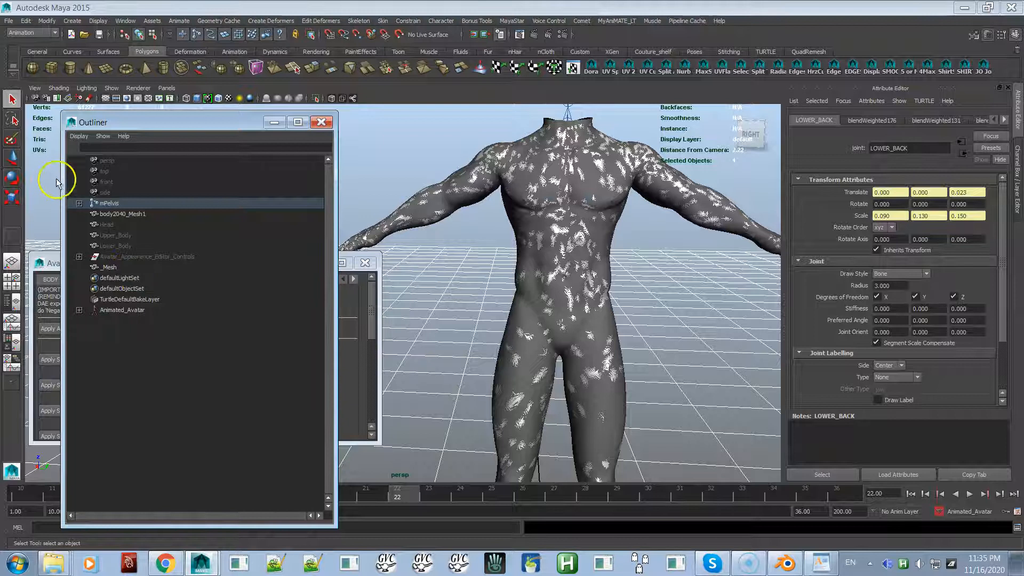
{"action": "left_click", "coordinate": [108, 203]}
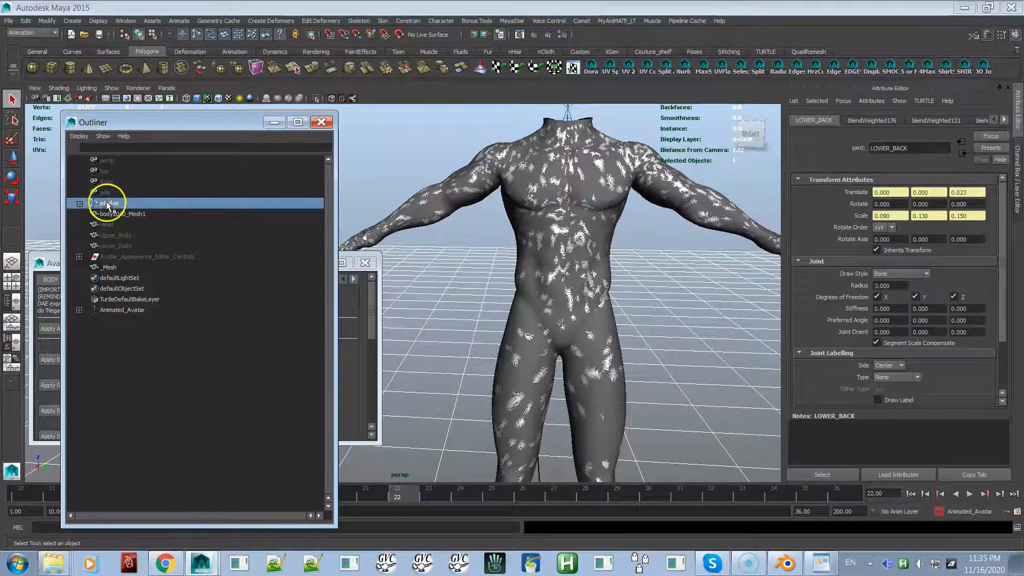
{"action": "right_click", "coordinate": [394, 170]}
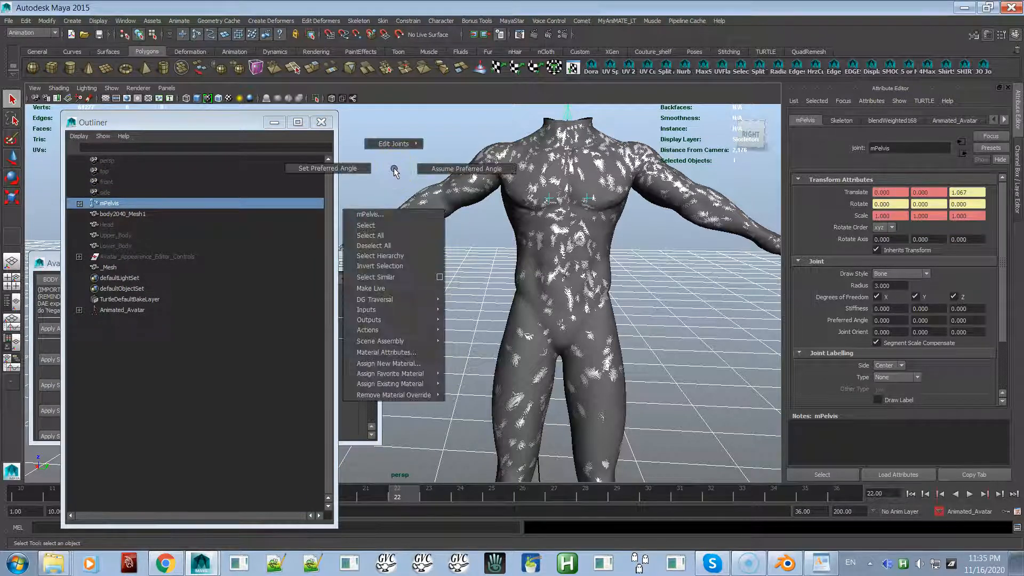
{"action": "left_click", "coordinate": [388, 256]}
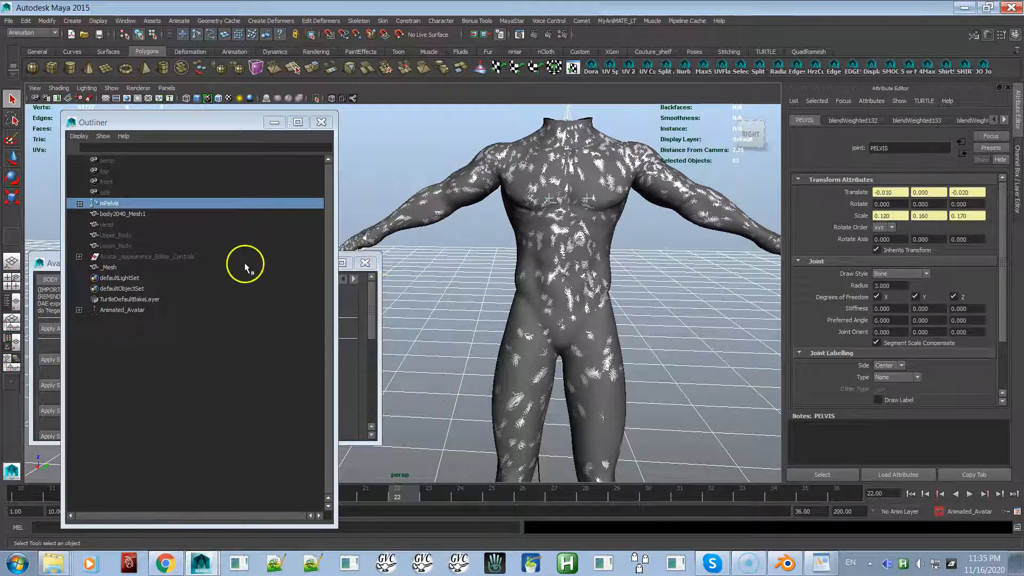
{"action": "left_click", "coordinate": [114, 267], "text": "ctrl"}
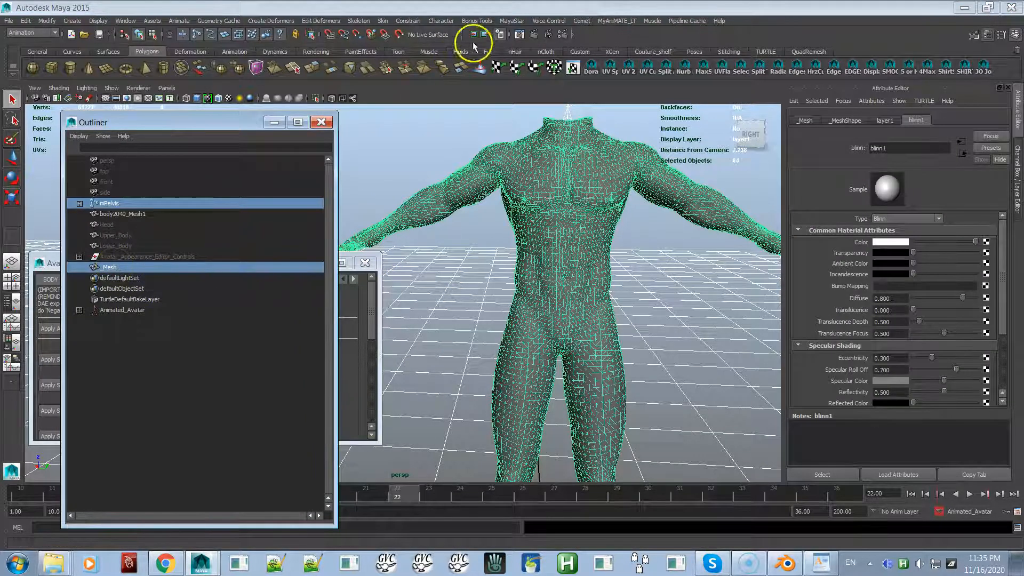
{"action": "left_click", "coordinate": [513, 21]}
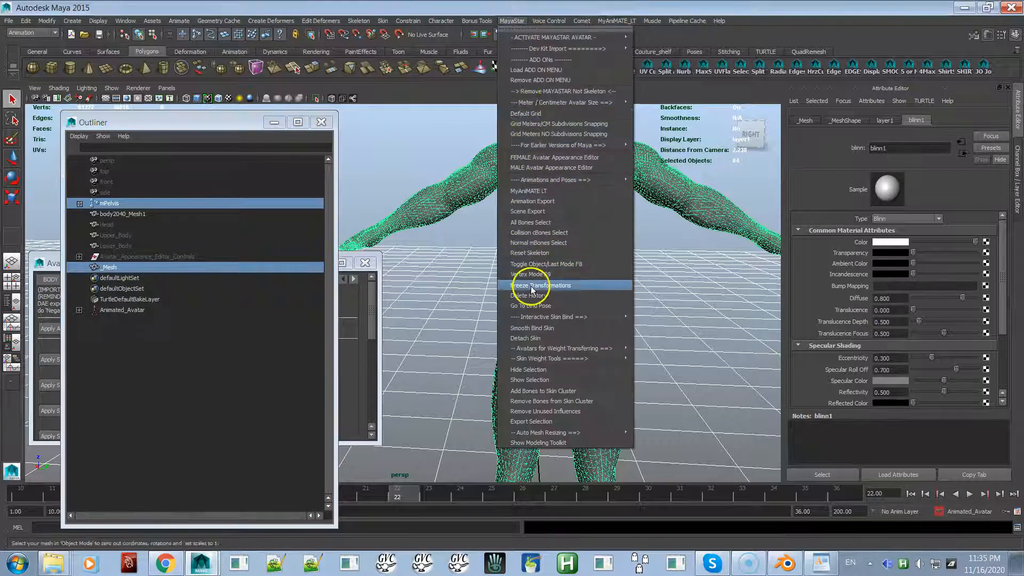
{"action": "left_click", "coordinate": [536, 328]}
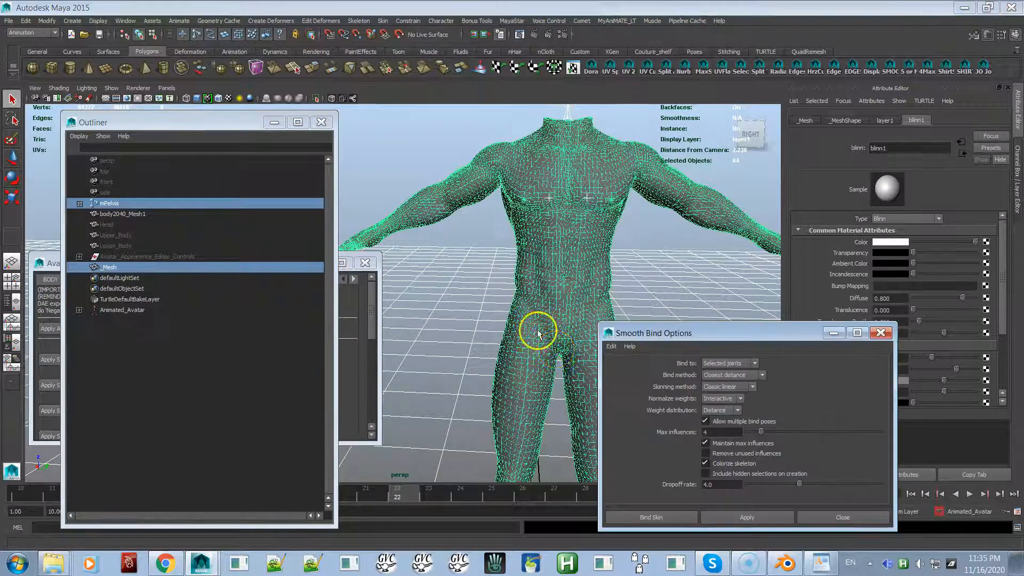
{"action": "left_click", "coordinate": [651, 517]}
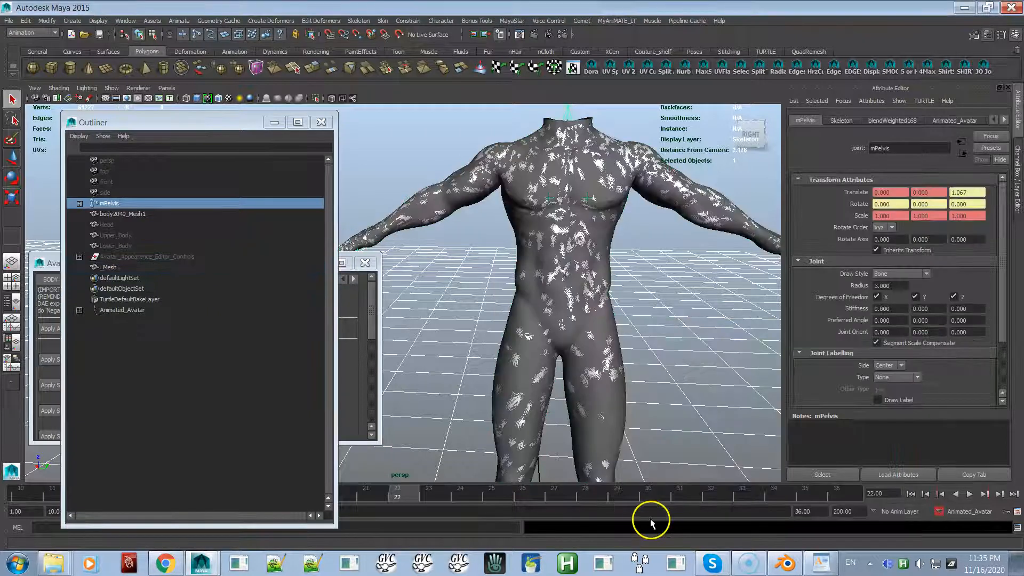
- Copy the skin weights from body2040_Mesh1 to _Mesh
{"action": "left_click", "coordinate": [131, 214]}
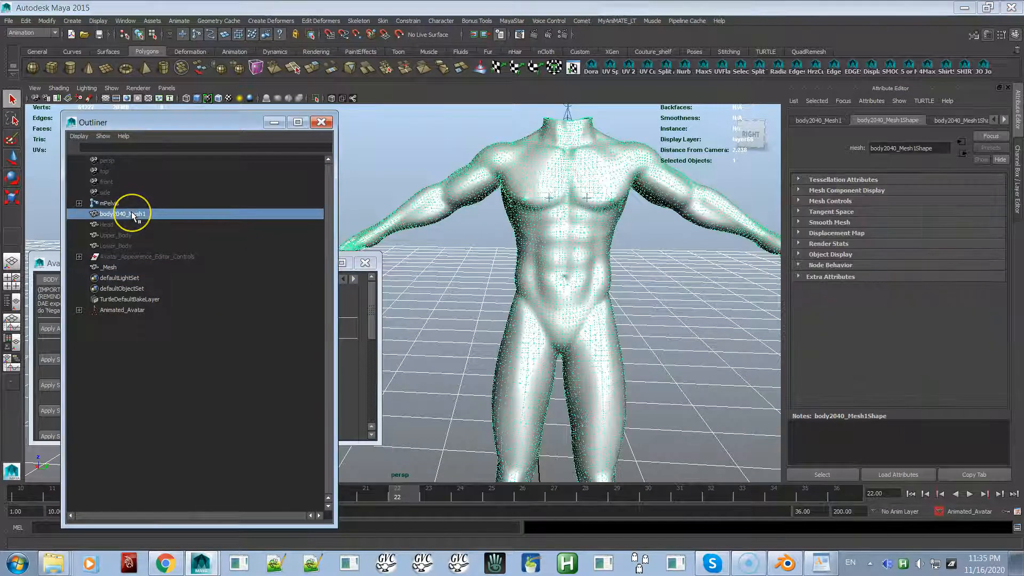
{"action": "left_click", "coordinate": [107, 267], "text": "ctrl"}
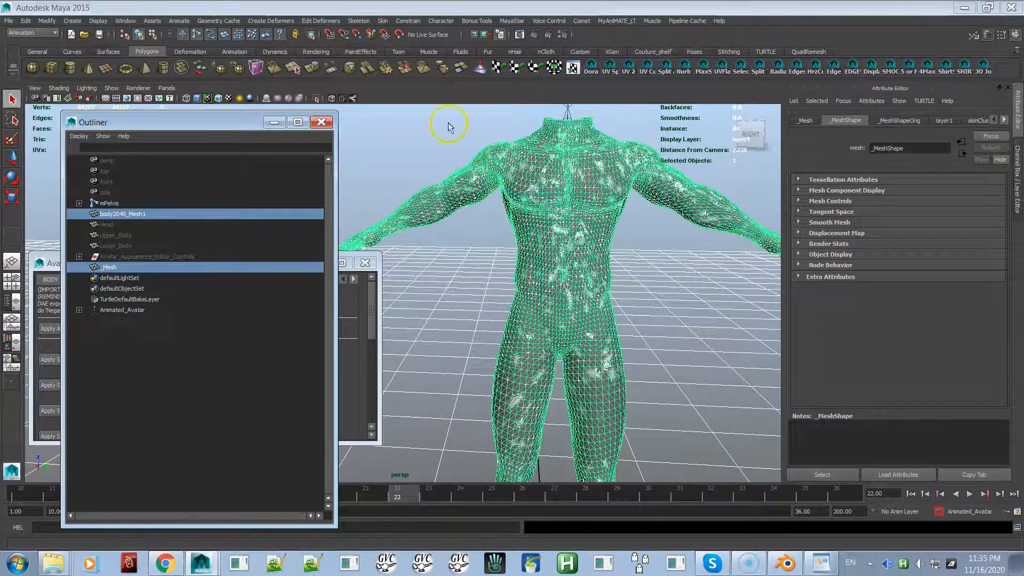
{"action": "left_click", "coordinate": [511, 21]}
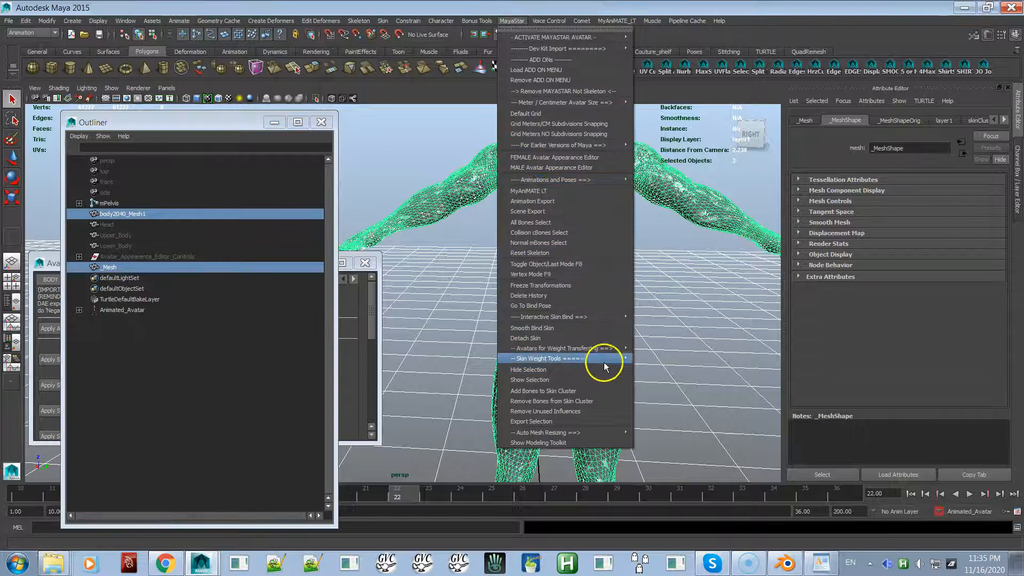
{"action": "mouse_move", "coordinate": [605, 358]}
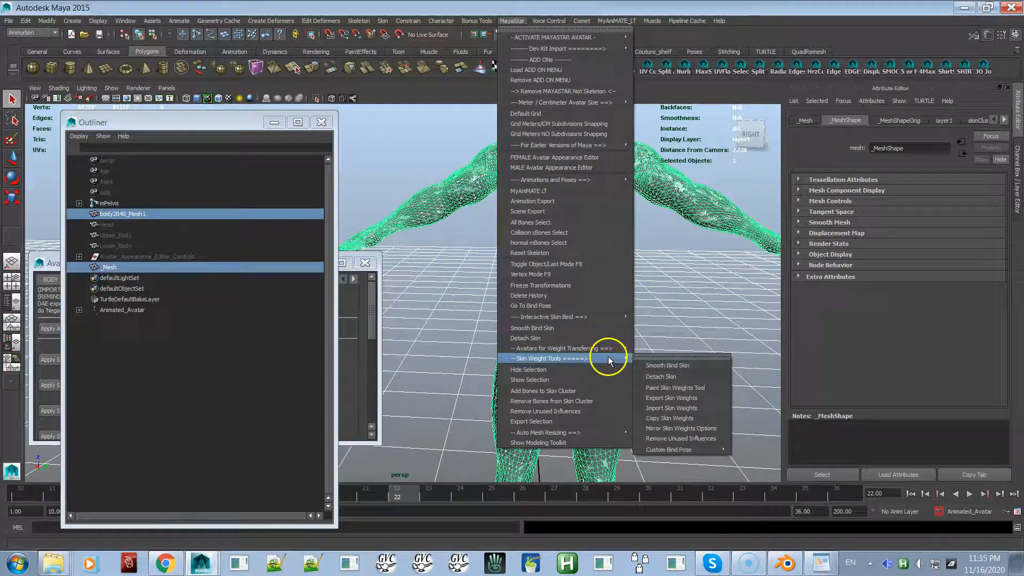
{"action": "left_click", "coordinate": [671, 418]}
{"action": "left_click", "coordinate": [666, 518]}
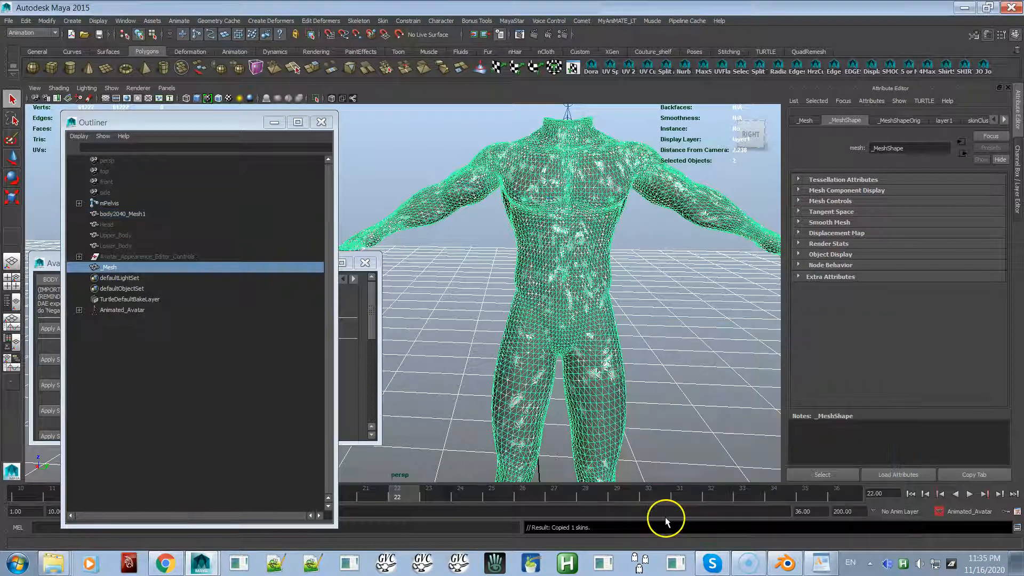
- Remove the unused influences from _Mesh
{"action": "left_click", "coordinate": [115, 267]}
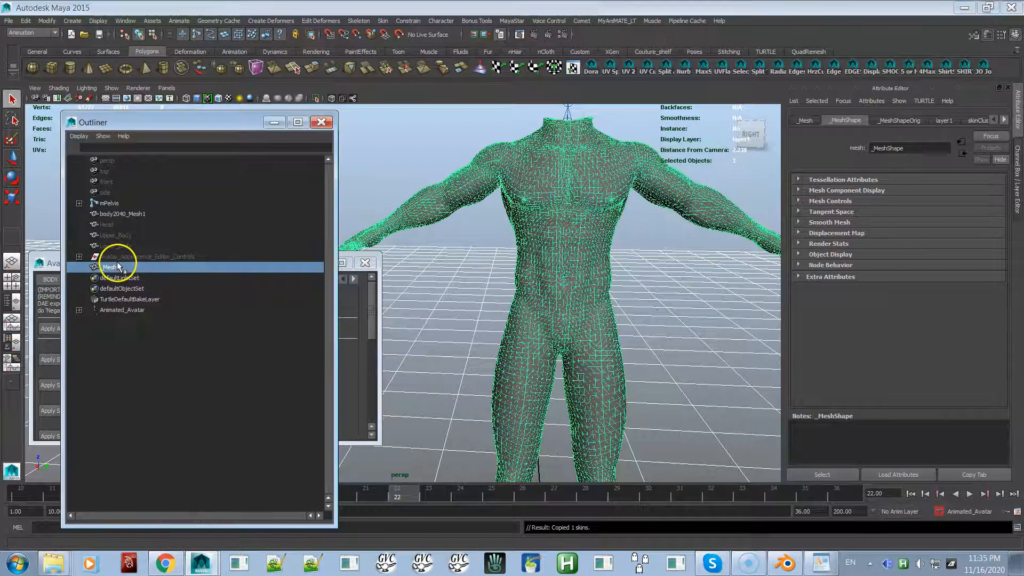
{"action": "left_click", "coordinate": [512, 21]}
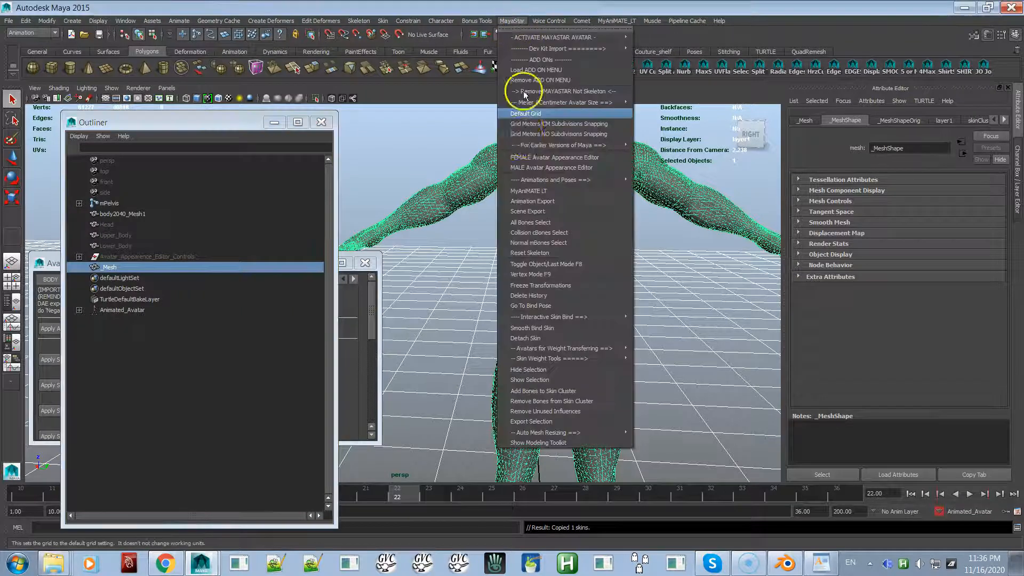
{"action": "left_click", "coordinate": [546, 411]}
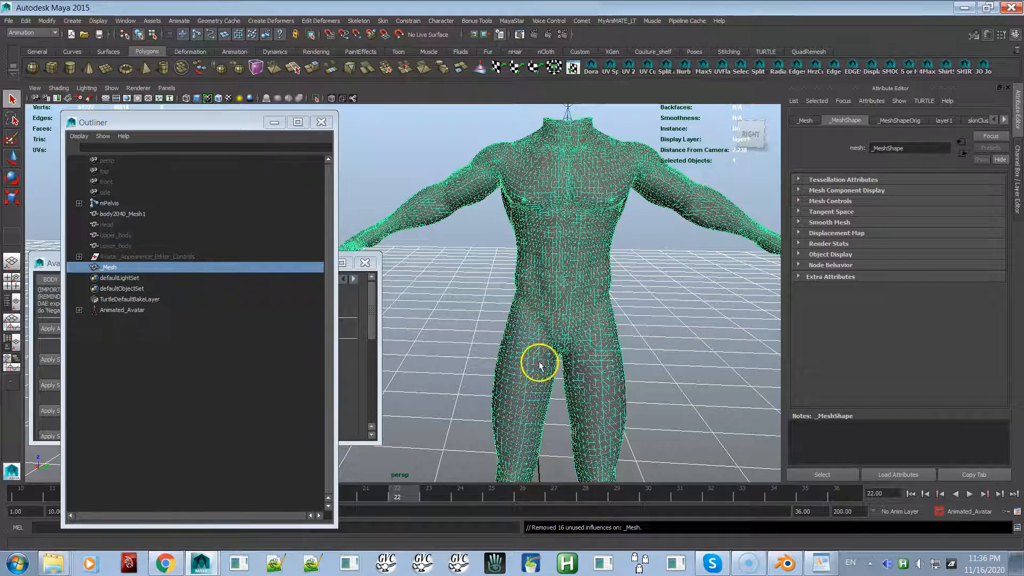
{"action": "left_click", "coordinate": [231, 124]}
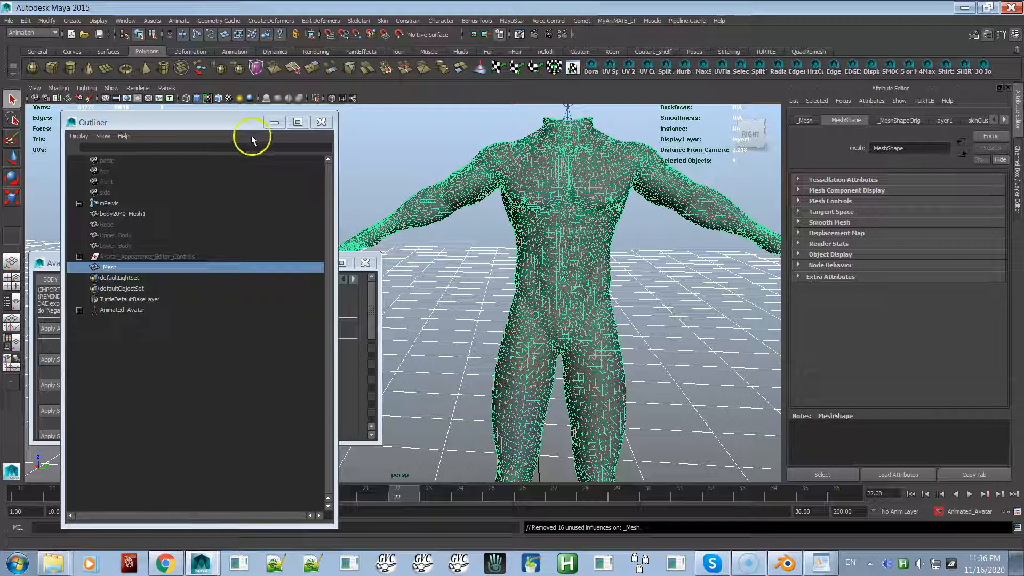
{"action": "left_click", "coordinate": [1018, 179]}
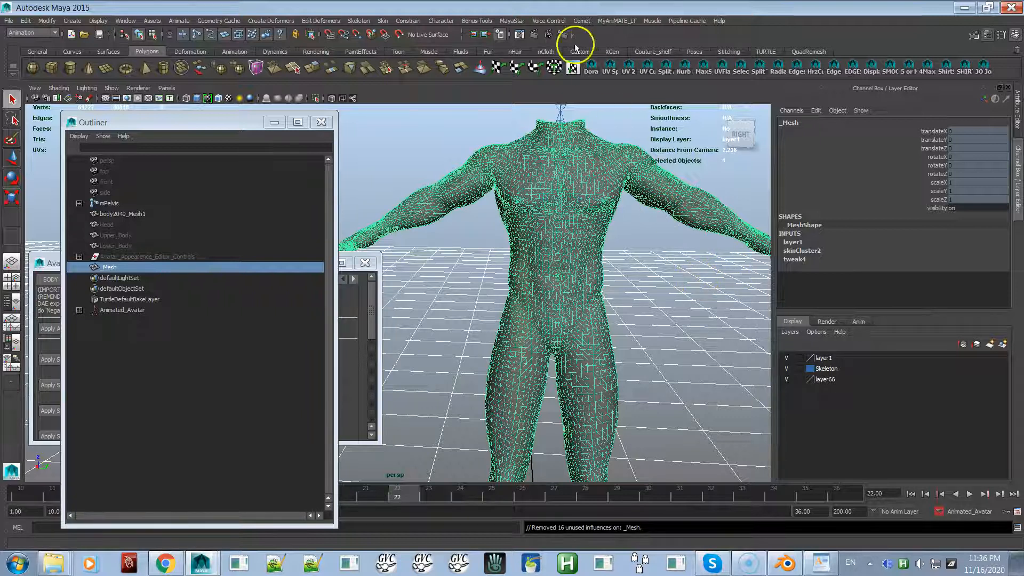
{"action": "left_click", "coordinate": [511, 20]}
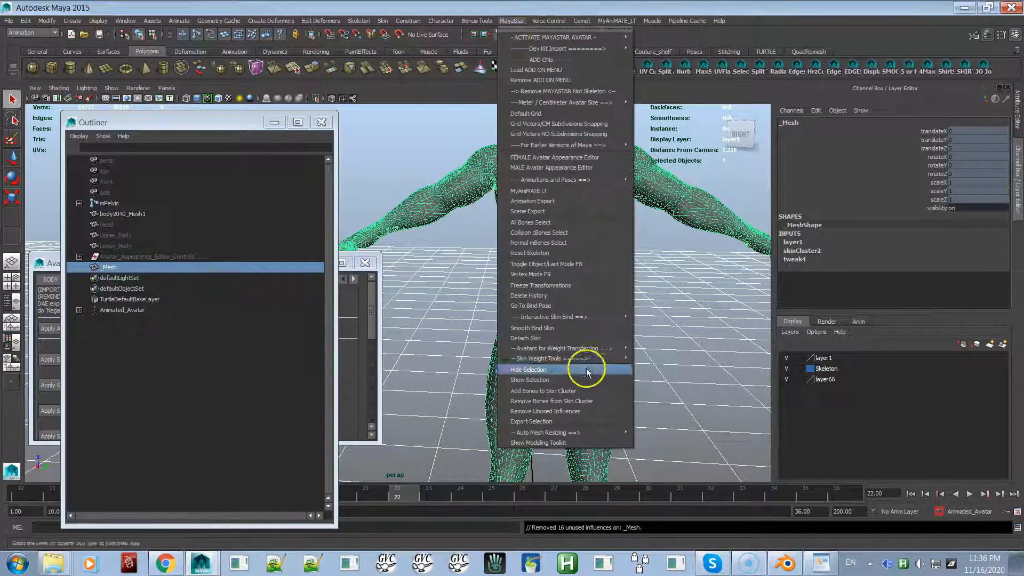
{"action": "mouse_move", "coordinate": [590, 357]}
{"action": "mouse_move", "coordinate": [681, 449]}
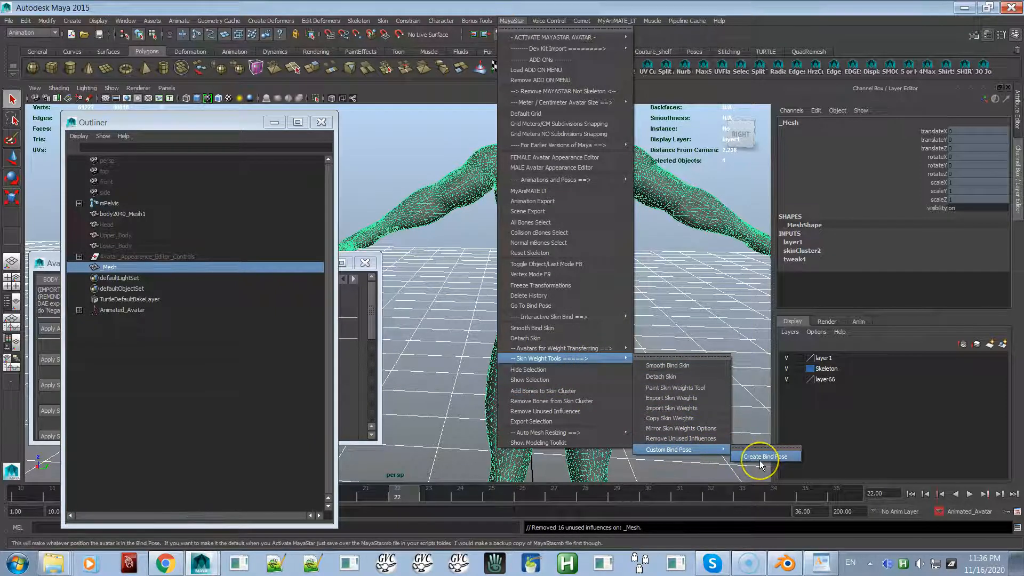
- Deselect _Mesh and play the animation to check how the newly skinned mesh deforms
{"action": "left_click", "coordinate": [678, 275]}
{"action": "left_click_drag", "start_coordinate": [670, 290], "coordinate": [654, 294], "text": "alt"}
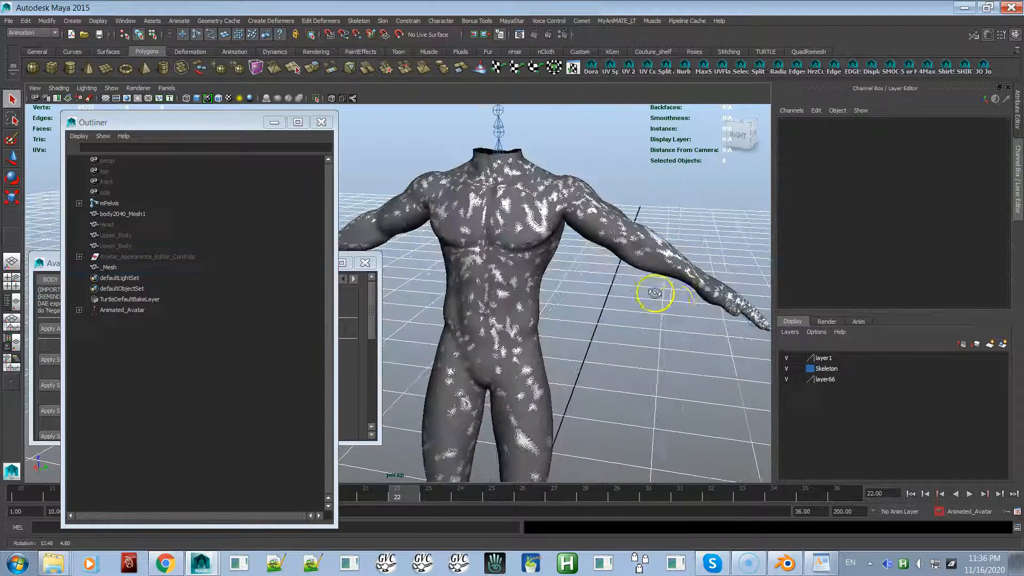
{"action": "key", "text": "alt+v"}
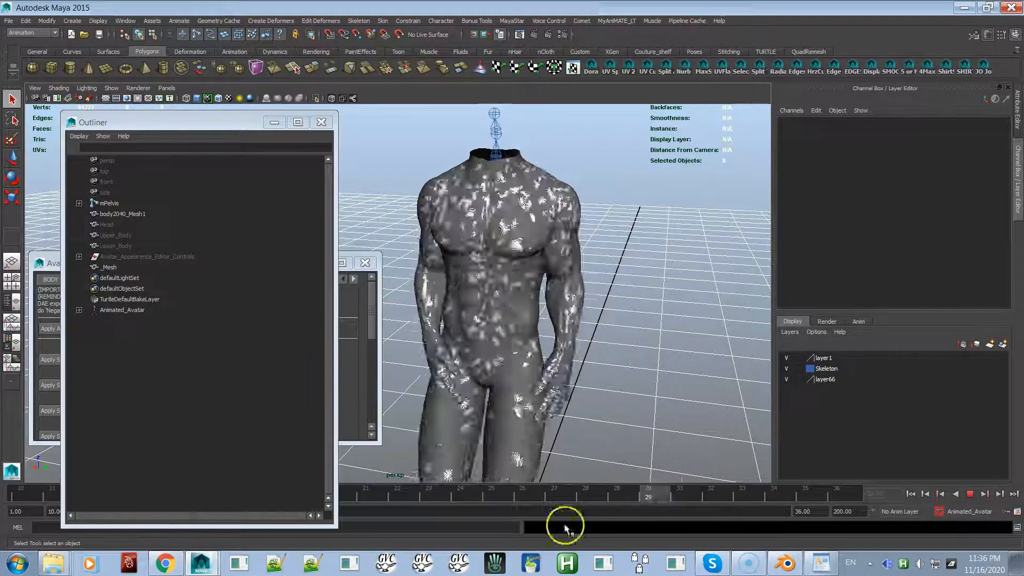
- Stop the animation playback and set Body Fat to 100 in the Avatar Appearance Editor
{"action": "key", "text": "alt+v"}
{"action": "left_click", "coordinate": [344, 382]}
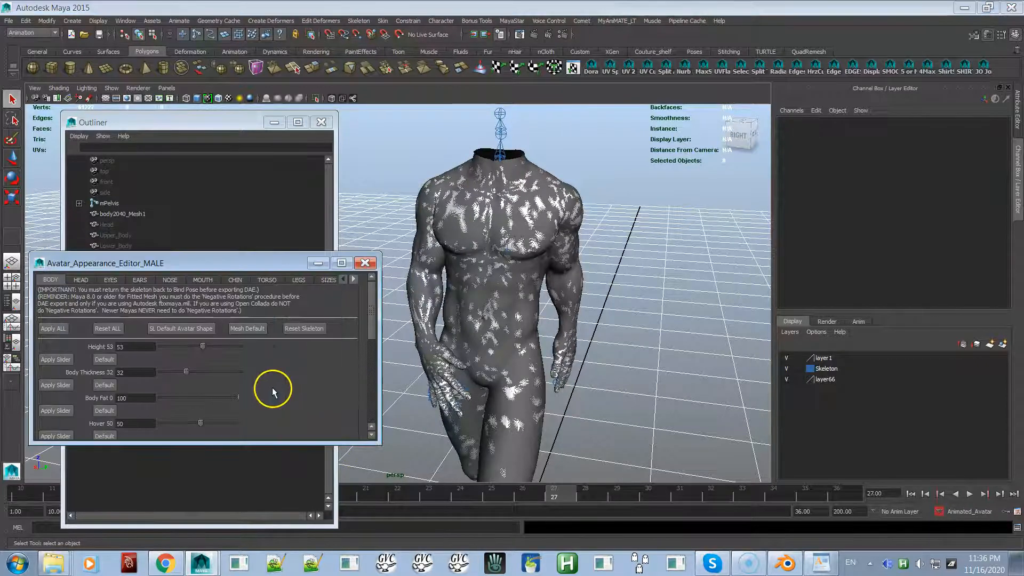
{"action": "left_click_drag", "start_coordinate": [238, 399], "coordinate": [261, 397]}
- Select the mPelvis joint of the avatar and reset the skeleton out of its walking pose
{"action": "left_click_drag", "start_coordinate": [623, 361], "coordinate": [484, 309], "text": "alt"}
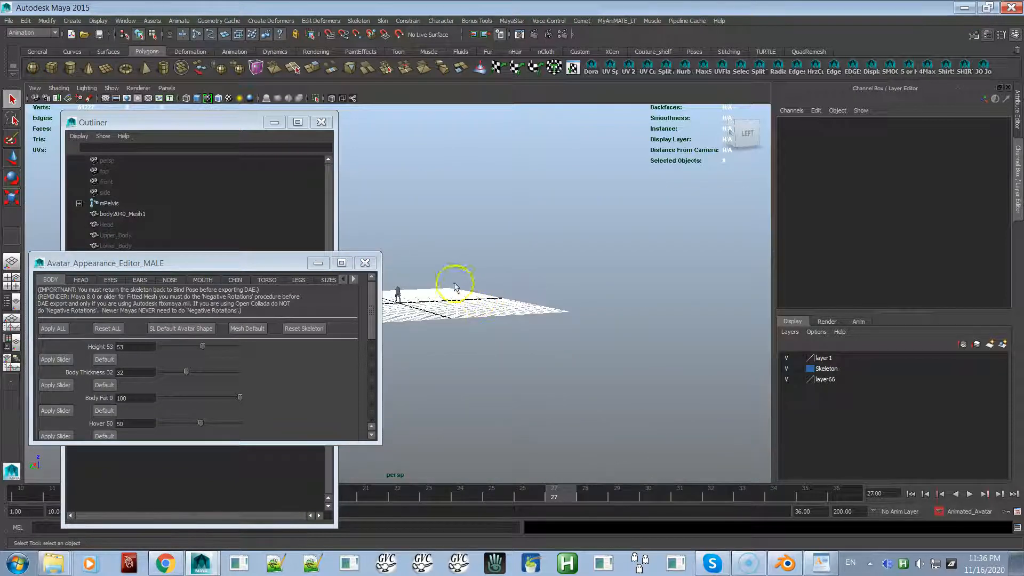
{"action": "left_click", "coordinate": [392, 303]}
{"action": "right_click_drag", "start_coordinate": [397, 315], "coordinate": [1001, 519], "text": "alt"}
{"action": "middle_click_drag", "start_coordinate": [496, 349], "coordinate": [548, 397], "text": "alt"}
{"action": "right_click_drag", "start_coordinate": [548, 399], "coordinate": [638, 480], "text": "alt"}
{"action": "left_click_drag", "start_coordinate": [638, 480], "coordinate": [610, 443], "text": "alt"}
{"action": "right_click_drag", "start_coordinate": [611, 443], "coordinate": [496, 340], "text": "alt"}
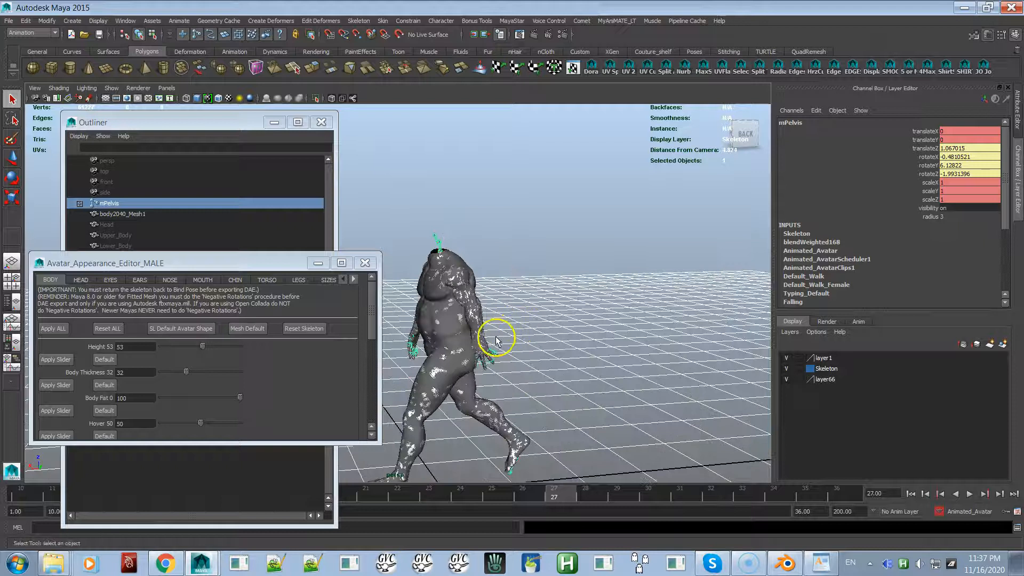
{"action": "left_click", "coordinate": [308, 329]}
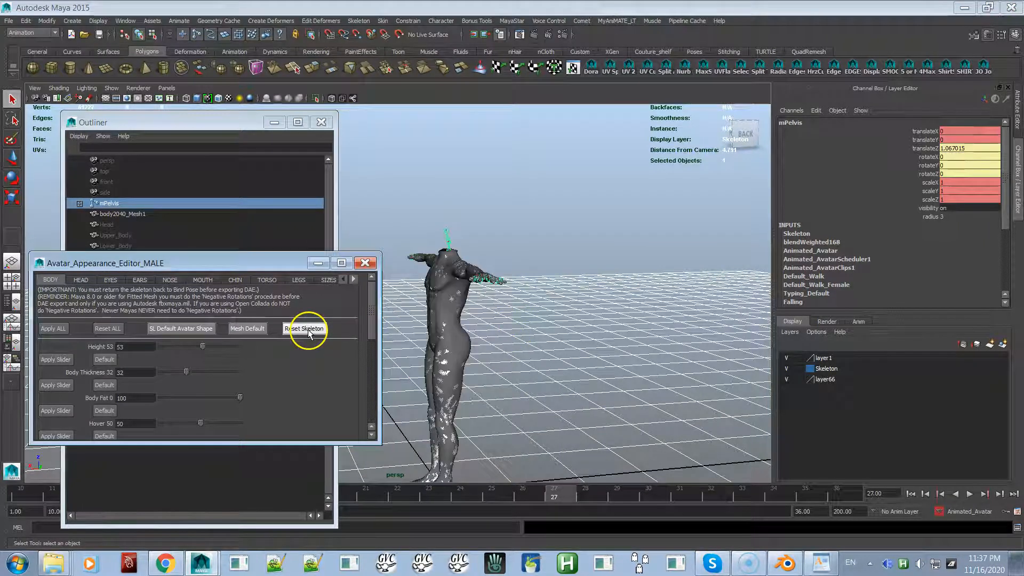
- Try to apply the Mesh Default shape to the avatar
{"action": "left_click", "coordinate": [262, 329]}
{"action": "left_click_drag", "start_coordinate": [404, 360], "coordinate": [531, 354], "text": "alt"}
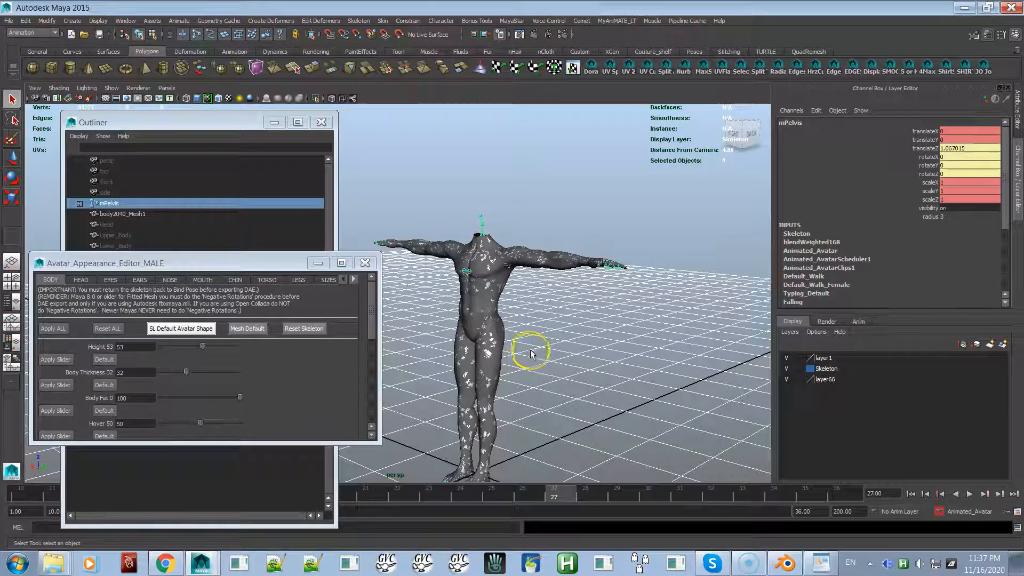
{"action": "left_click", "coordinate": [241, 328]}
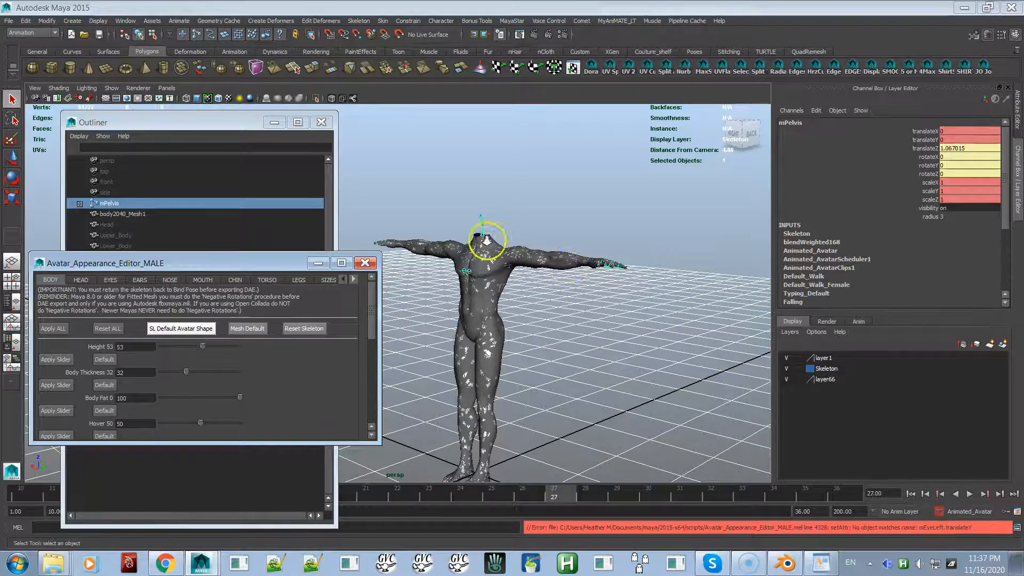
- Return the avatar from the T-pose to its bind pose
{"action": "right_click_drag", "start_coordinate": [487, 240], "coordinate": [649, 430], "text": "alt"}
{"action": "middle_click_drag", "start_coordinate": [622, 328], "coordinate": [573, 472], "text": "alt"}
{"action": "right_click_drag", "start_coordinate": [601, 351], "coordinate": [611, 405], "text": "alt"}
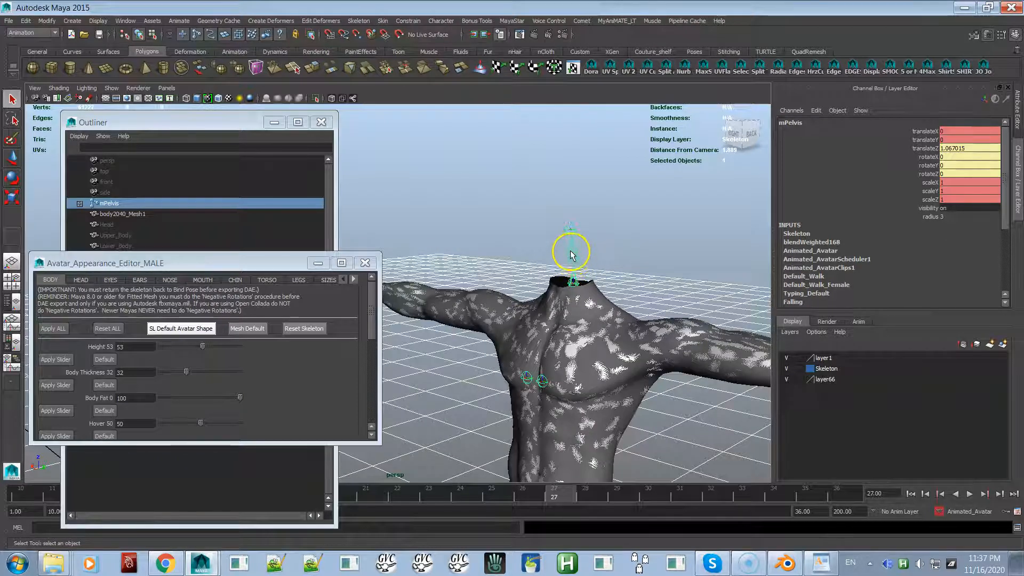
{"action": "left_click_drag", "start_coordinate": [599, 309], "coordinate": [615, 209], "text": "alt"}
{"action": "middle_click_drag", "start_coordinate": [615, 209], "coordinate": [619, 178], "text": "alt"}
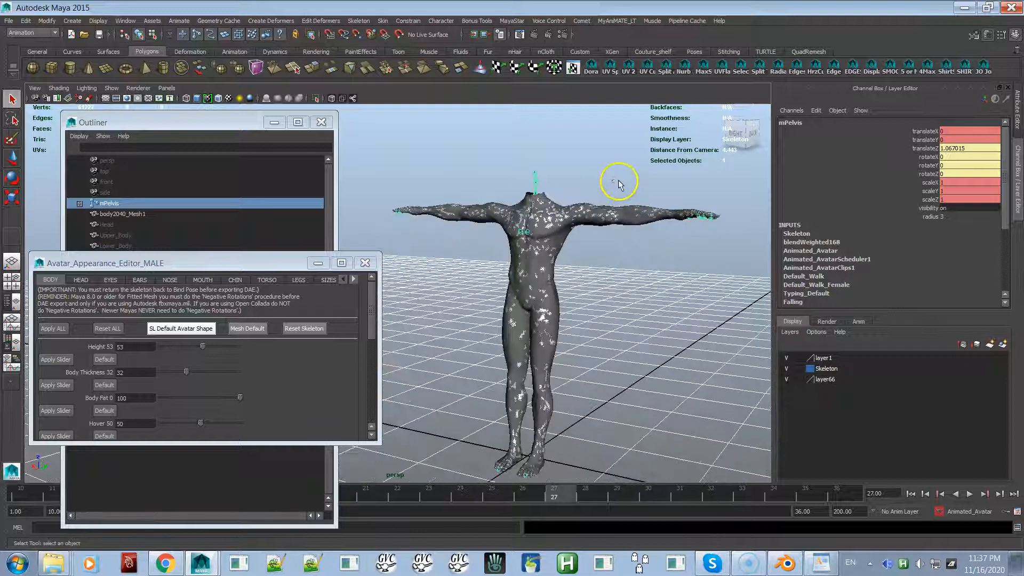
{"action": "left_click", "coordinate": [513, 21]}
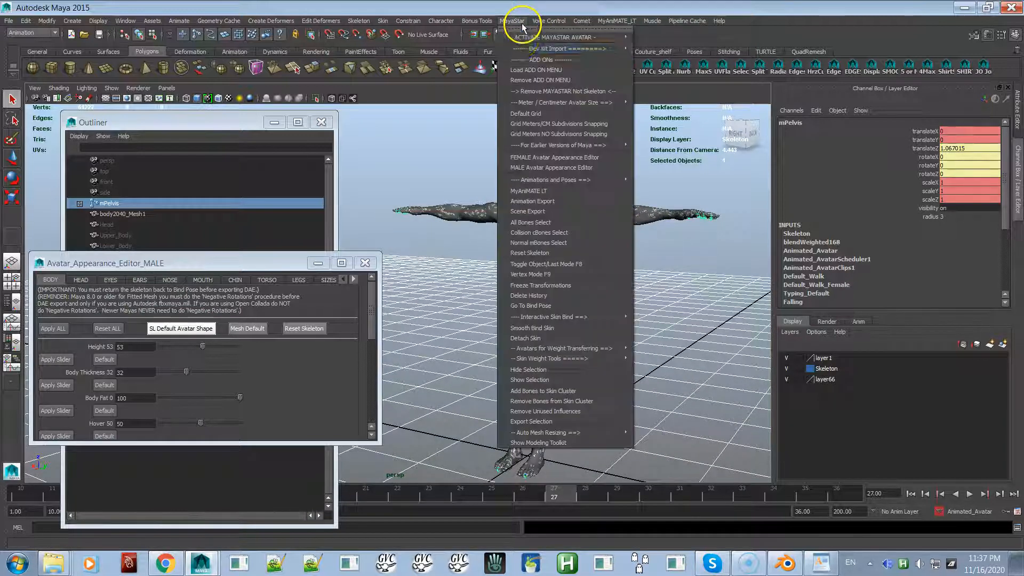
{"action": "left_click", "coordinate": [532, 306]}
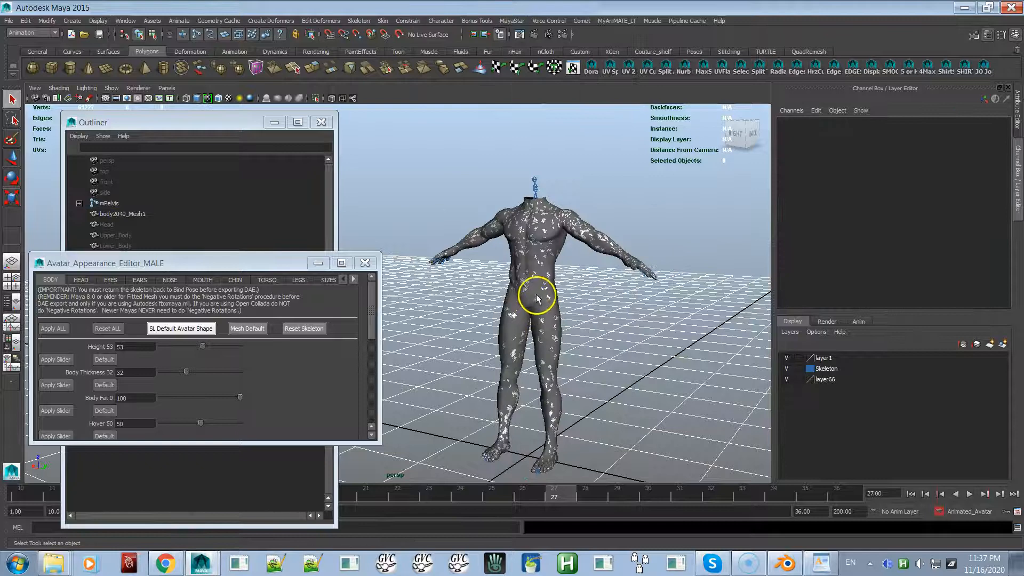
- Examine the skinned body mesh in its bind pose from the front, from the neck and arms to the feet
{"action": "right_click_drag", "start_coordinate": [565, 304], "coordinate": [569, 274], "text": "alt"}
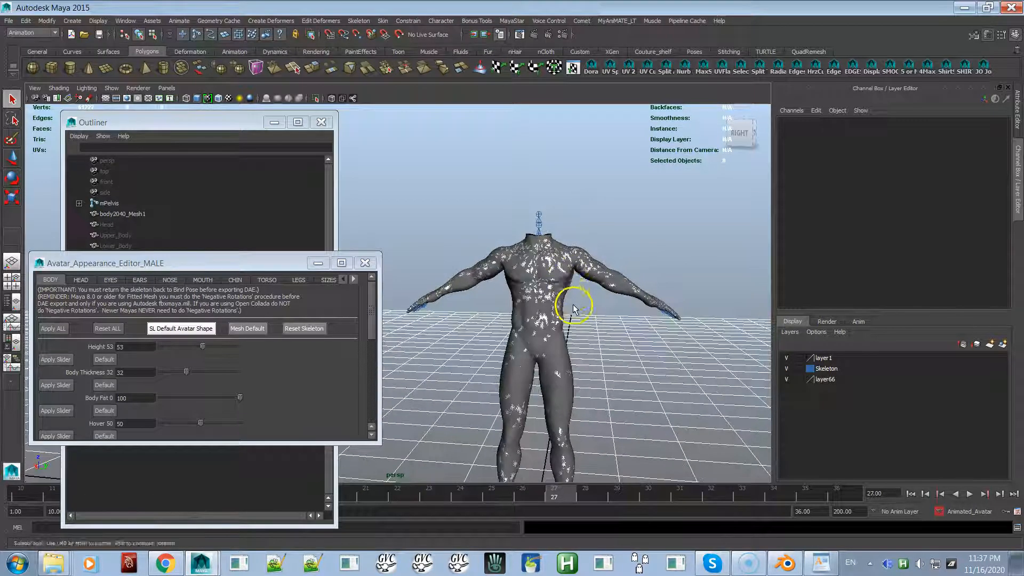
{"action": "left_click_drag", "start_coordinate": [575, 304], "coordinate": [580, 315], "text": "alt"}
{"action": "middle_click_drag", "start_coordinate": [574, 307], "coordinate": [583, 256], "text": "alt"}
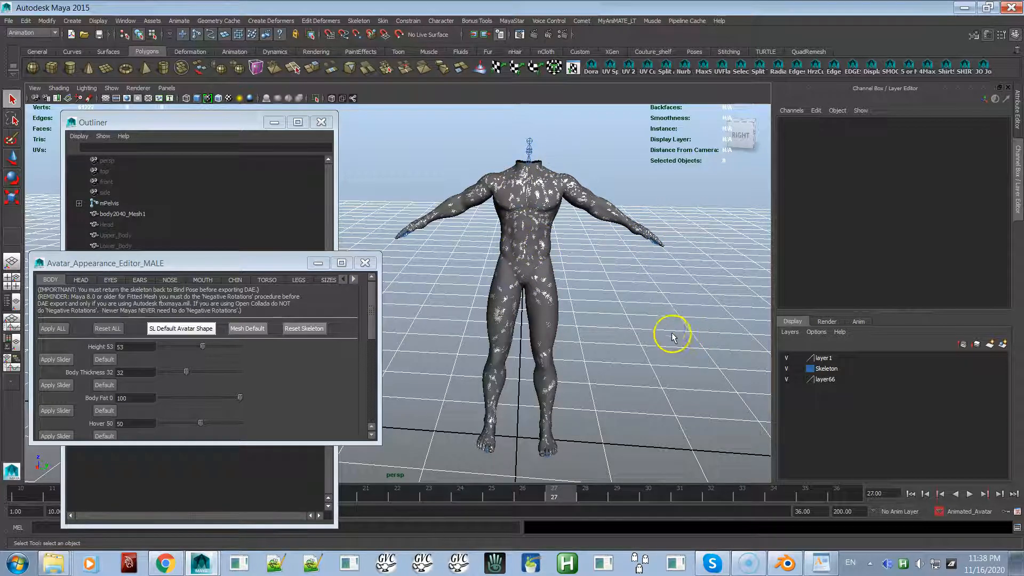
{"action": "left_click_drag", "start_coordinate": [653, 314], "coordinate": [679, 324], "text": "alt"}
{"action": "middle_click_drag", "start_coordinate": [626, 300], "coordinate": [715, 389], "text": "alt"}
{"action": "right_click_drag", "start_coordinate": [663, 326], "coordinate": [731, 443], "text": "alt"}
{"action": "left_click_drag", "start_coordinate": [680, 379], "coordinate": [559, 270], "text": "alt"}
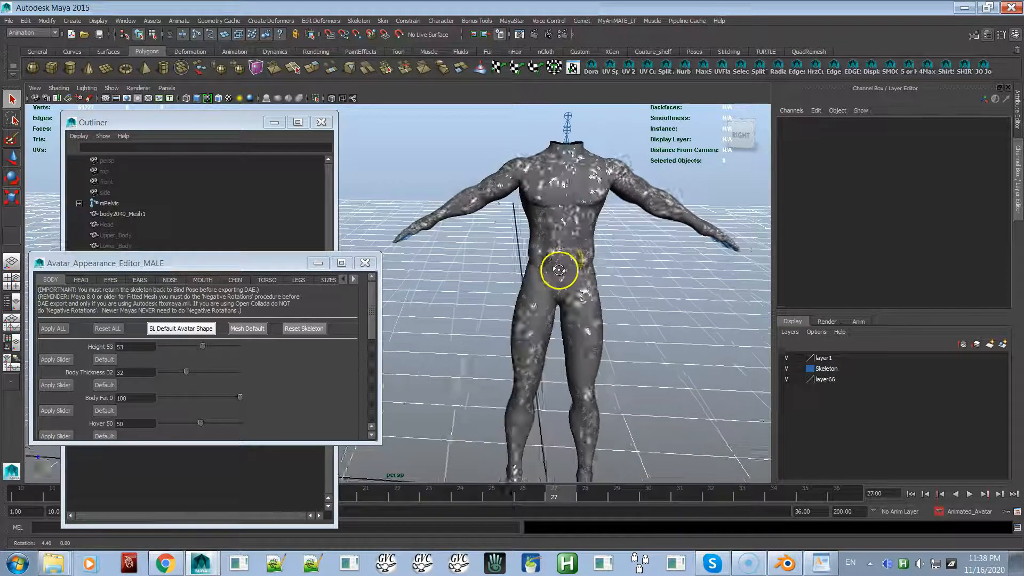
{"action": "middle_click_drag", "start_coordinate": [582, 293], "coordinate": [543, 279], "text": "alt"}
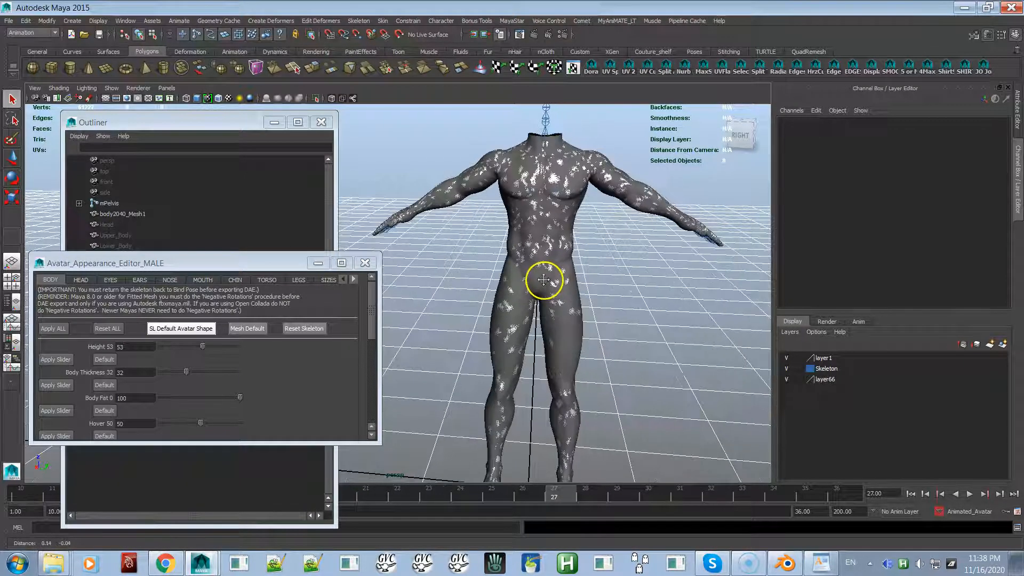